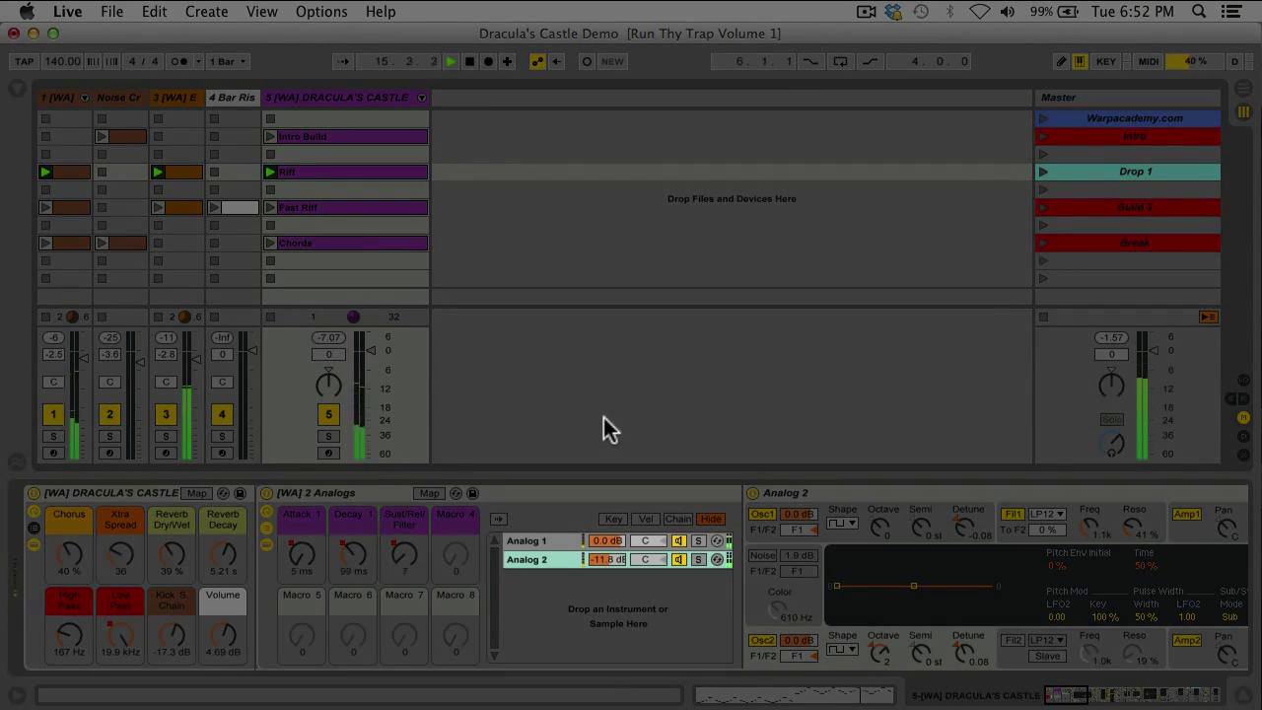
# Step: Launch the build scene below Drop 1 in the Master track
pyautogui.click(1043, 209)
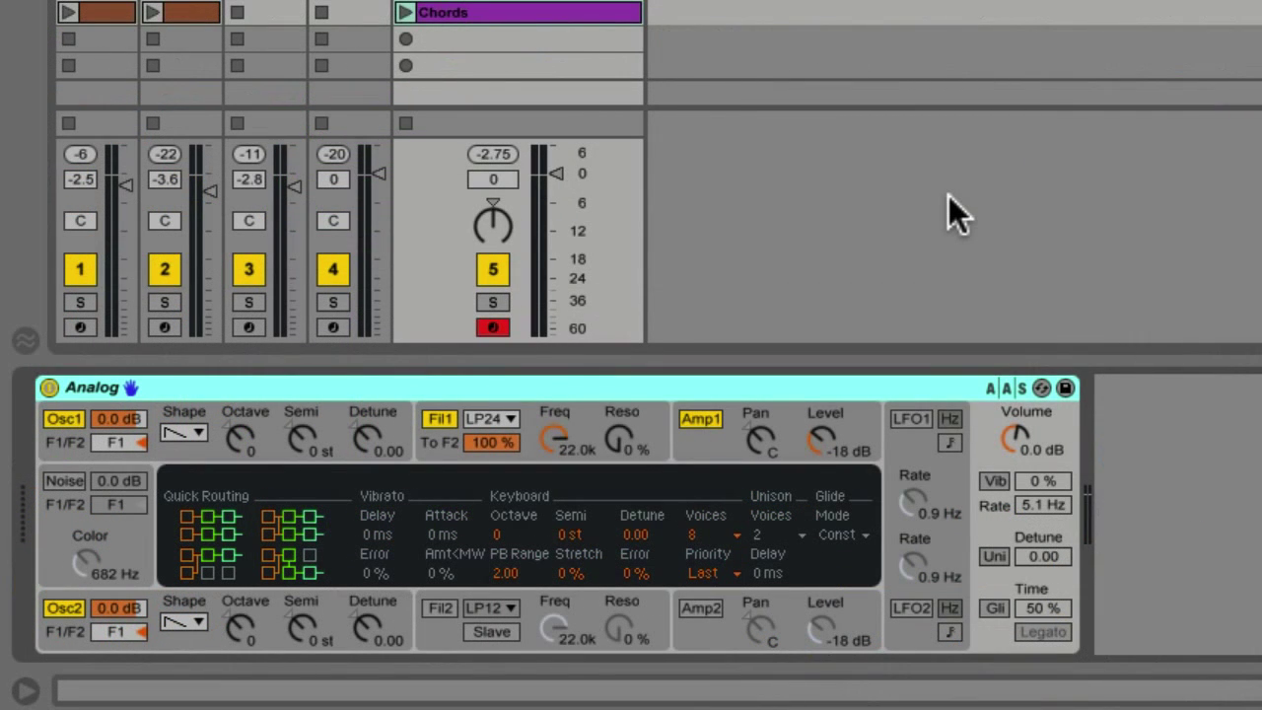
# Step: Switch off Osc2 in the Analog synth and set Osc1's shape to the rectangle wave
pyautogui.click(68, 605)
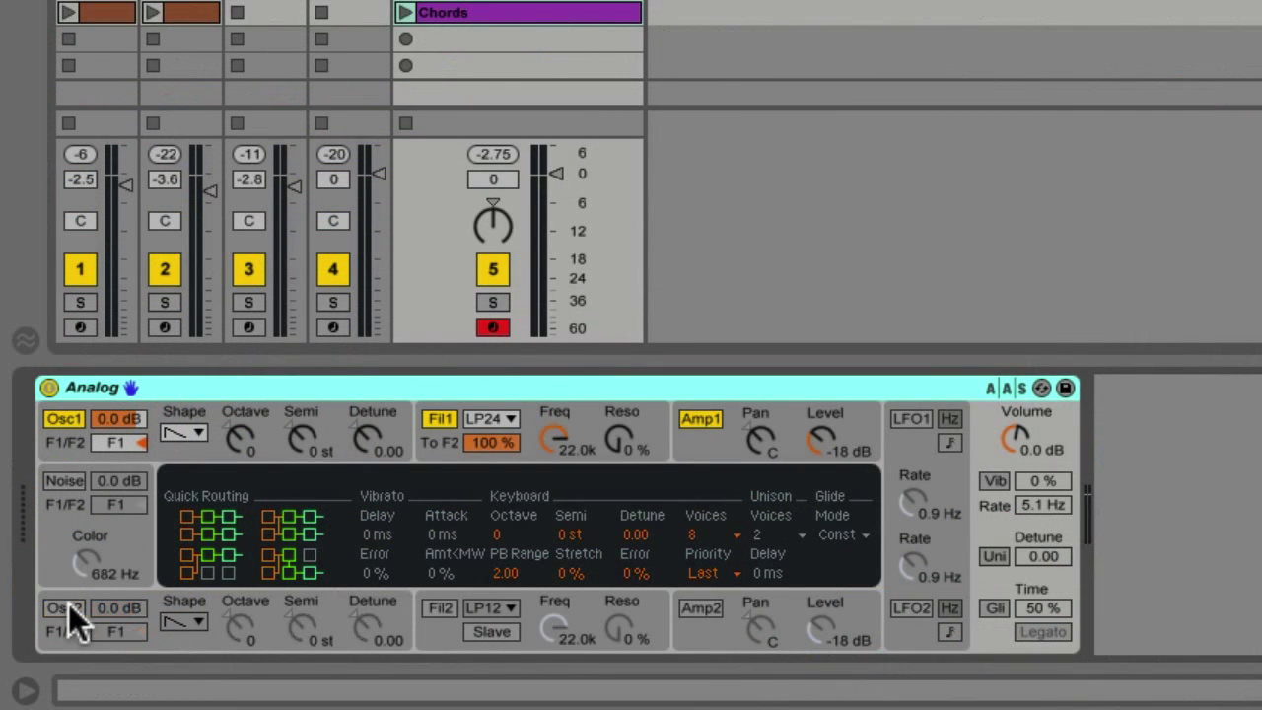
pyautogui.click(201, 441)
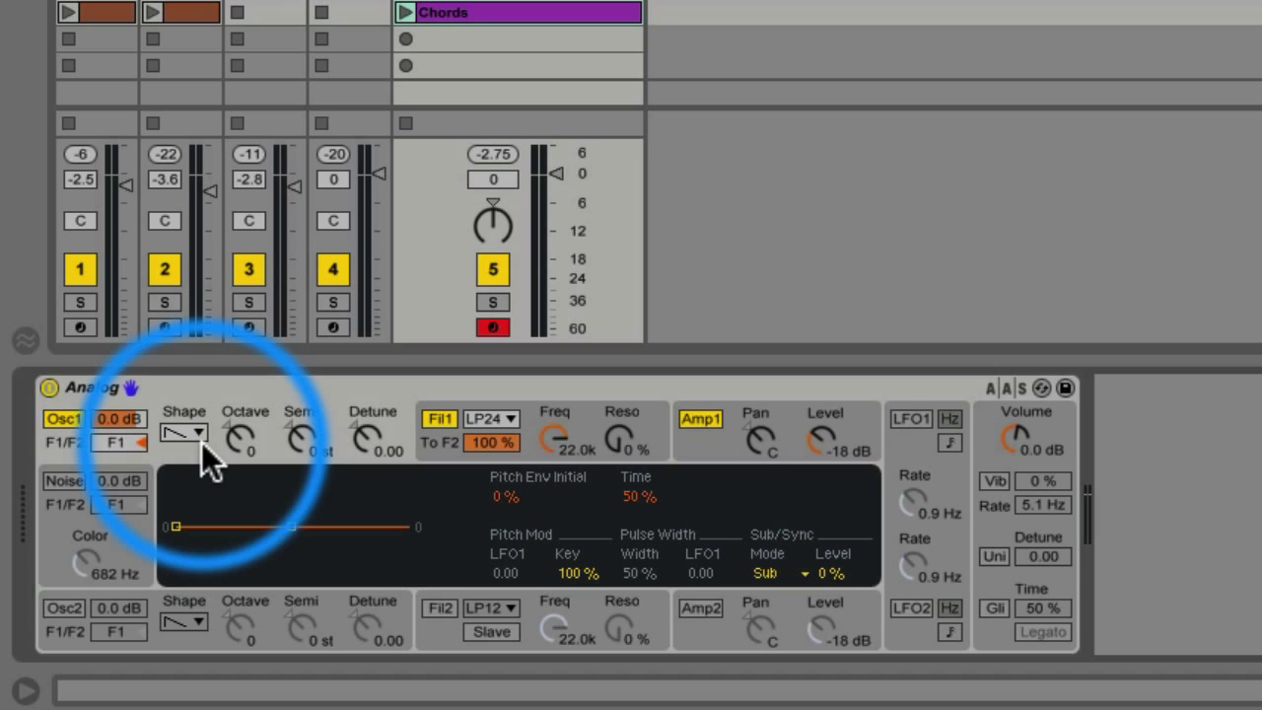
pyautogui.click(197, 426)
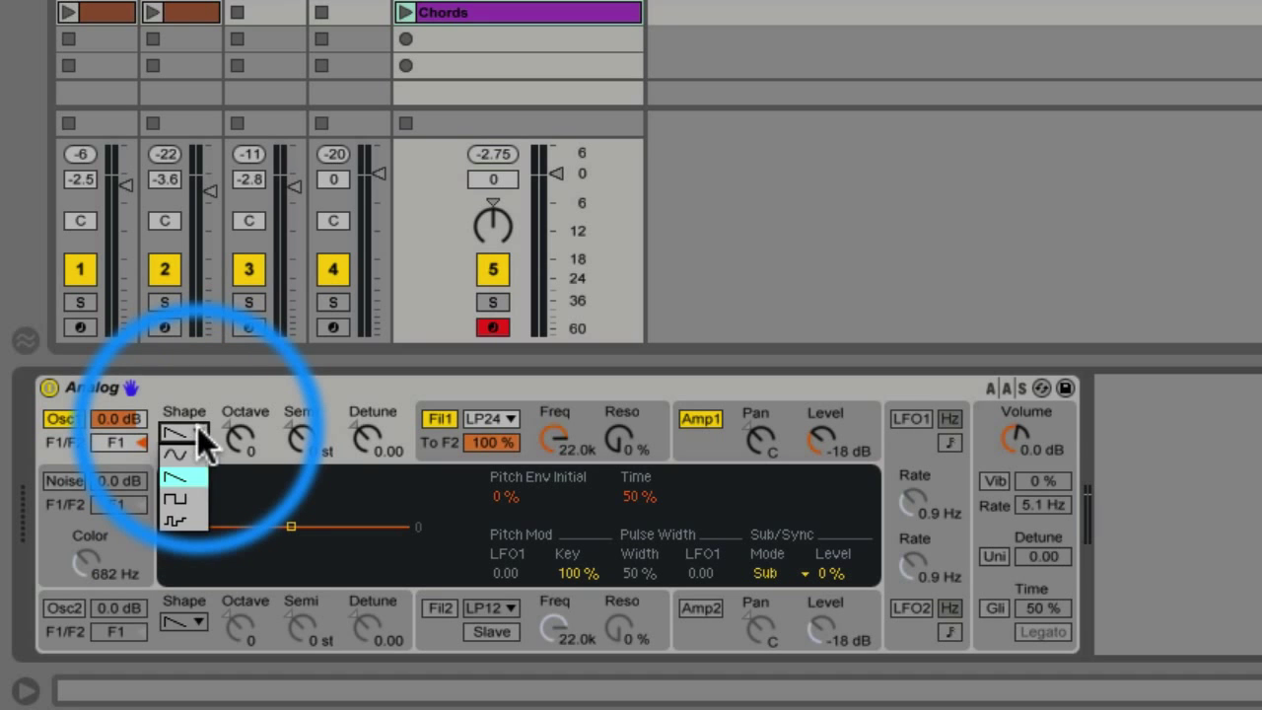
pyautogui.click(180, 497)
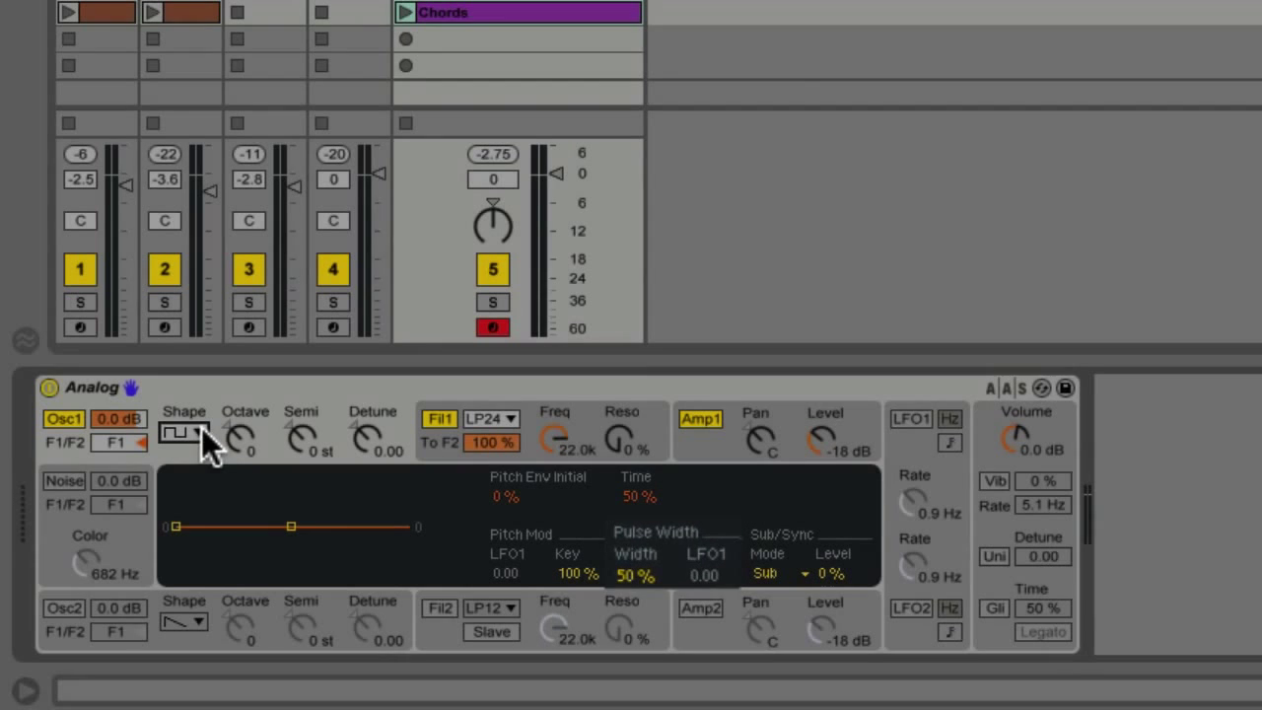
# Step: Audition the sawtooth, sine and noise shapes on Osc1 and return it to the rectangle wave
pyautogui.click(201, 427)
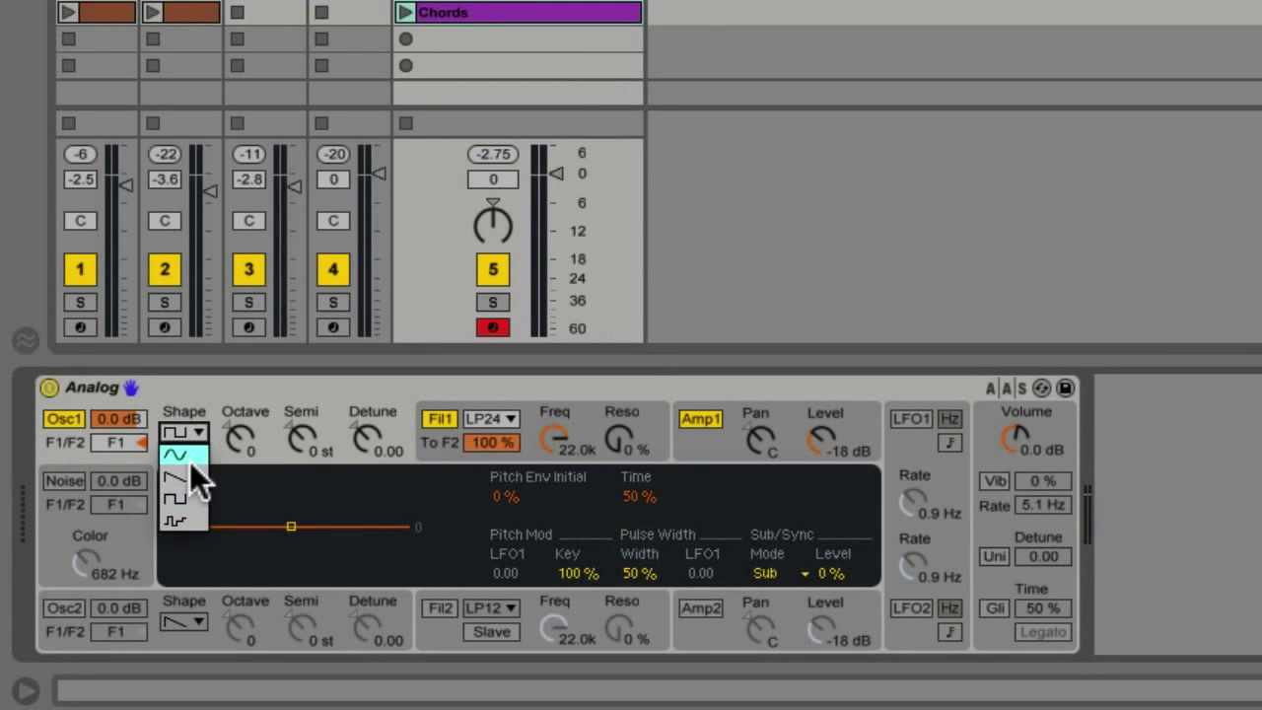
pyautogui.click(186, 475)
pyautogui.click(194, 425)
pyautogui.click(192, 449)
pyautogui.click(191, 428)
pyautogui.click(190, 521)
pyautogui.click(195, 429)
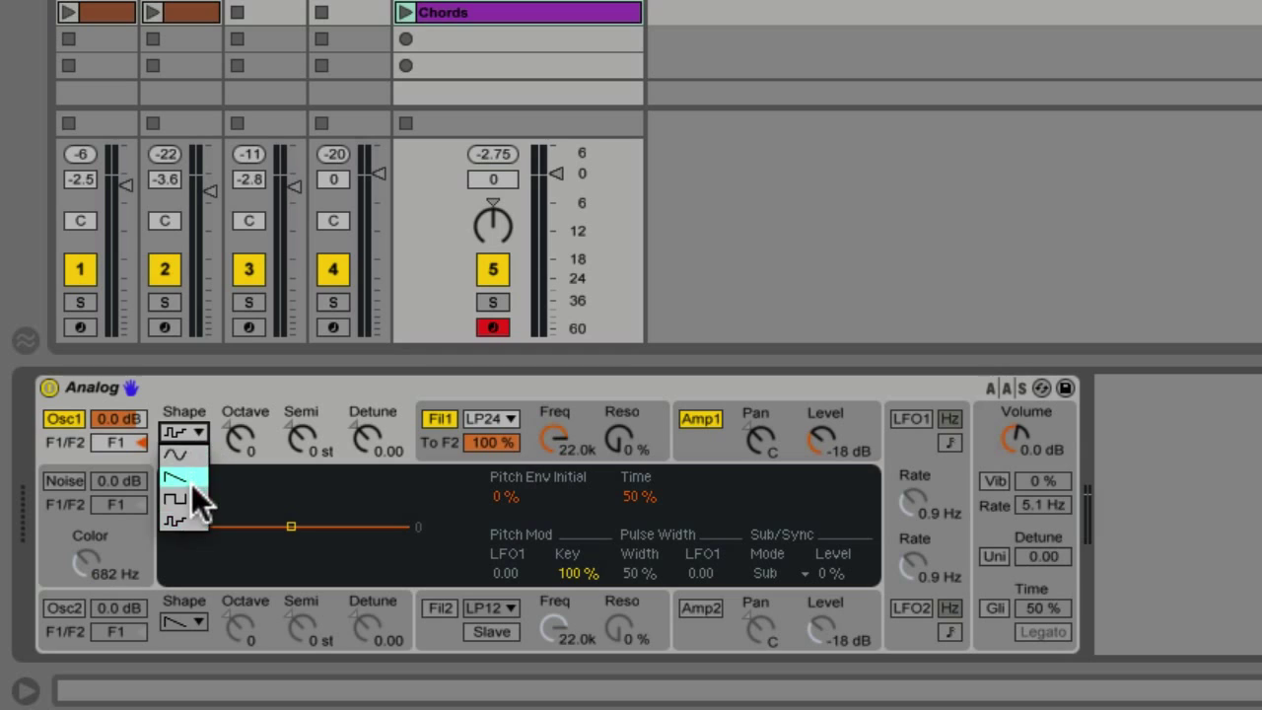
pyautogui.click(191, 498)
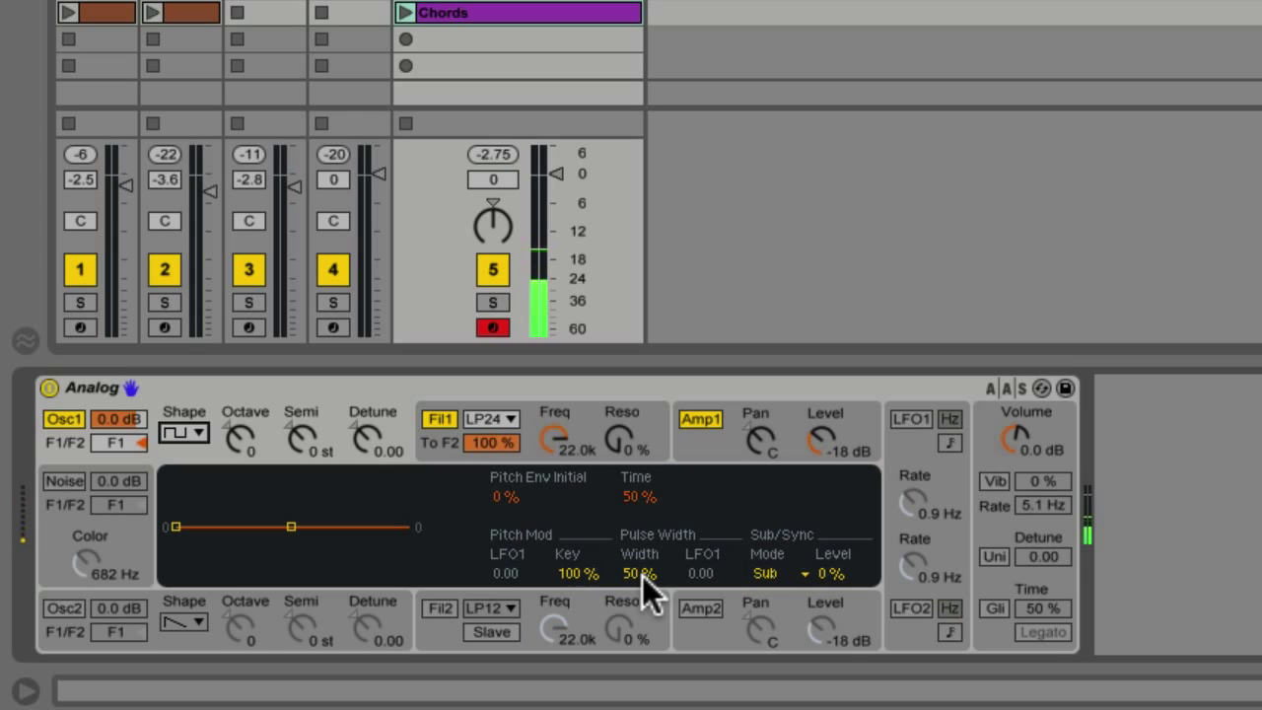
# Step: Sweep Osc1's pulse width down to 0% and set it to 100%
pyautogui.moveTo(641, 575); pyautogui.dragTo(642, 523)
pyautogui.moveTo(637, 575); pyautogui.dragTo(637, 680)
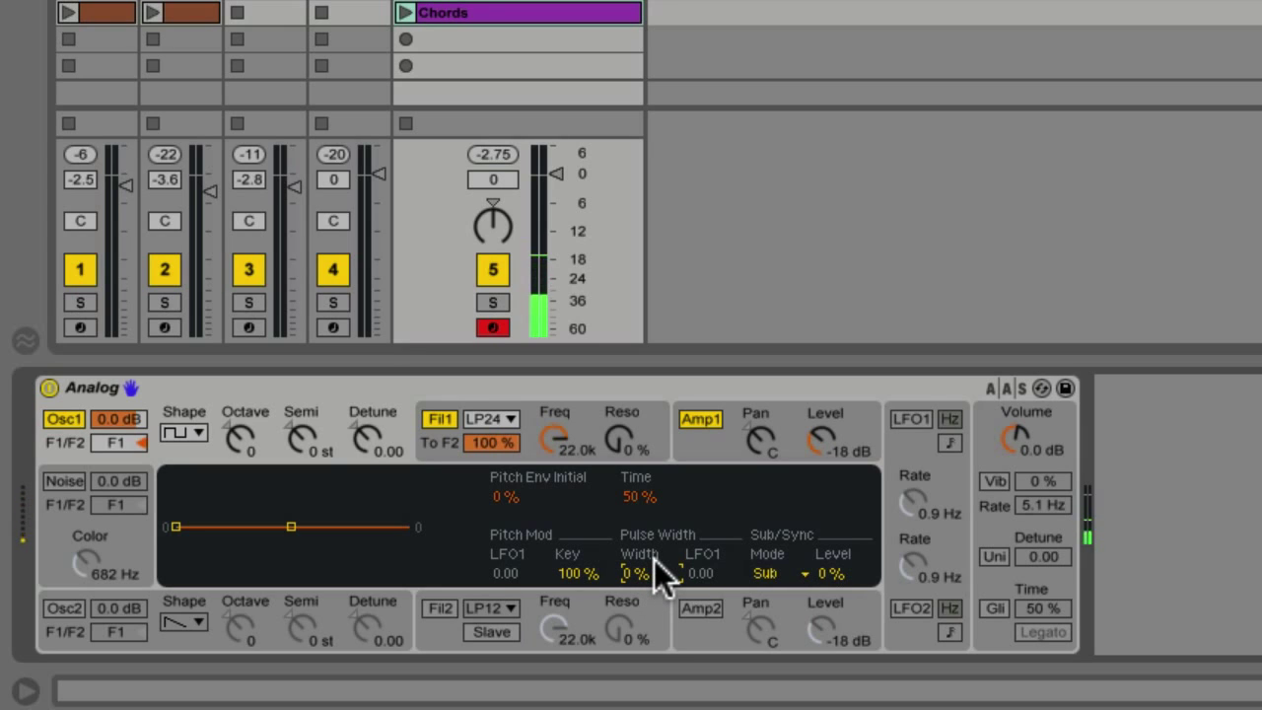
pyautogui.moveTo(637, 572); pyautogui.dragTo(633, 527)
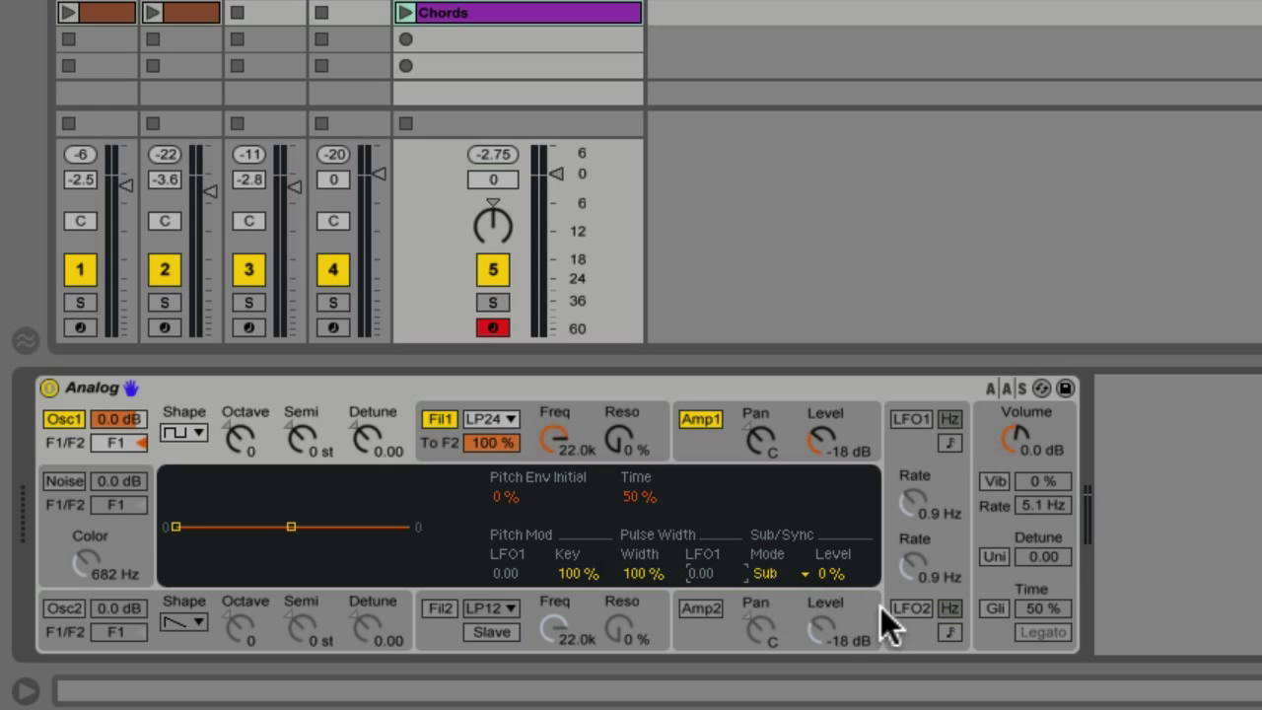
# Step: Turn on LFO1, set its modulation of Osc1's pulse width to 0.77 and its rate to 0.7 Hz
pyautogui.click(911, 418)
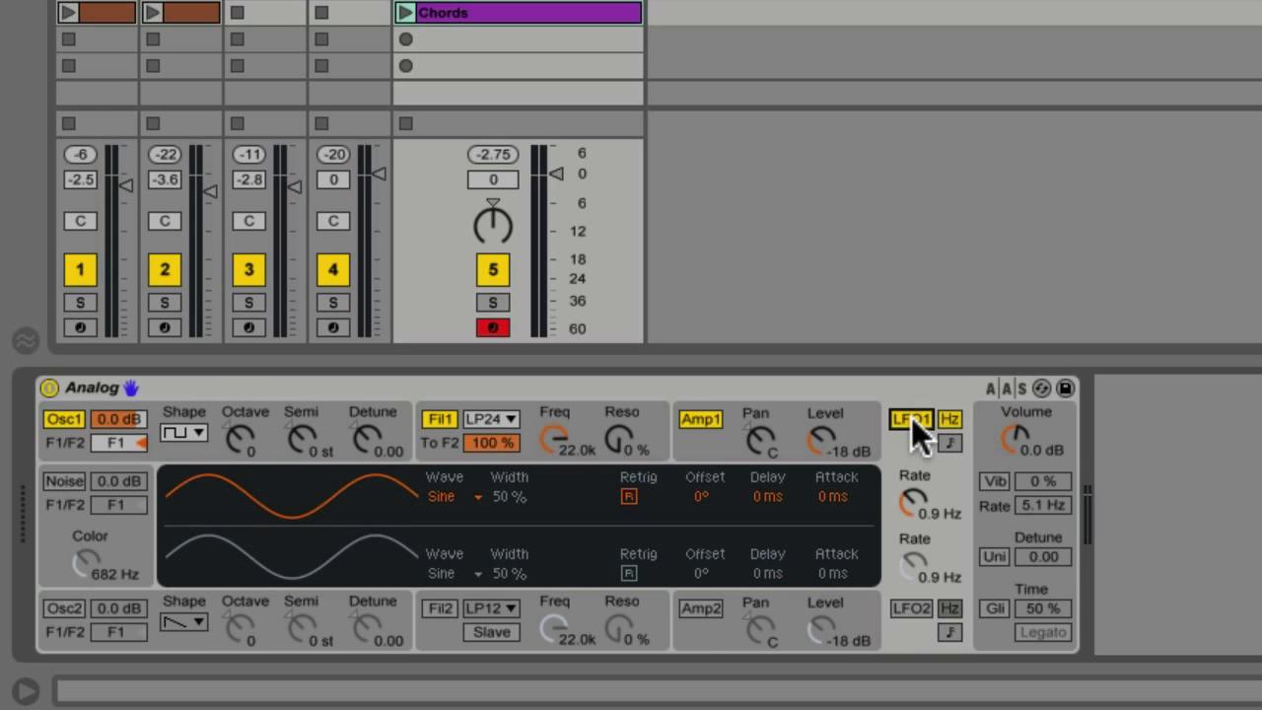
pyautogui.click(394, 427)
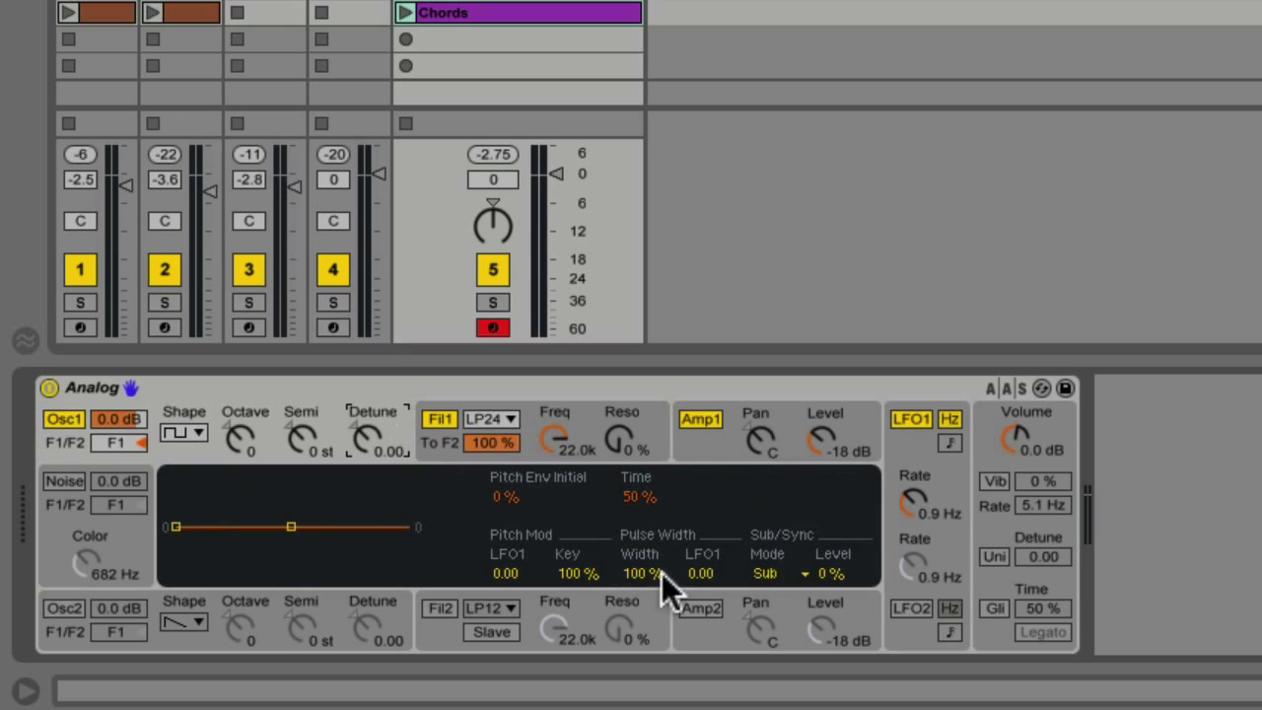
pyautogui.moveTo(702, 574); pyautogui.dragTo(704, 556)
pyautogui.moveTo(913, 503)
pyautogui.mouseDown()
pyautogui.moveTo(913, 437)
pyautogui.moveTo(913, 500)
pyautogui.mouseUp()
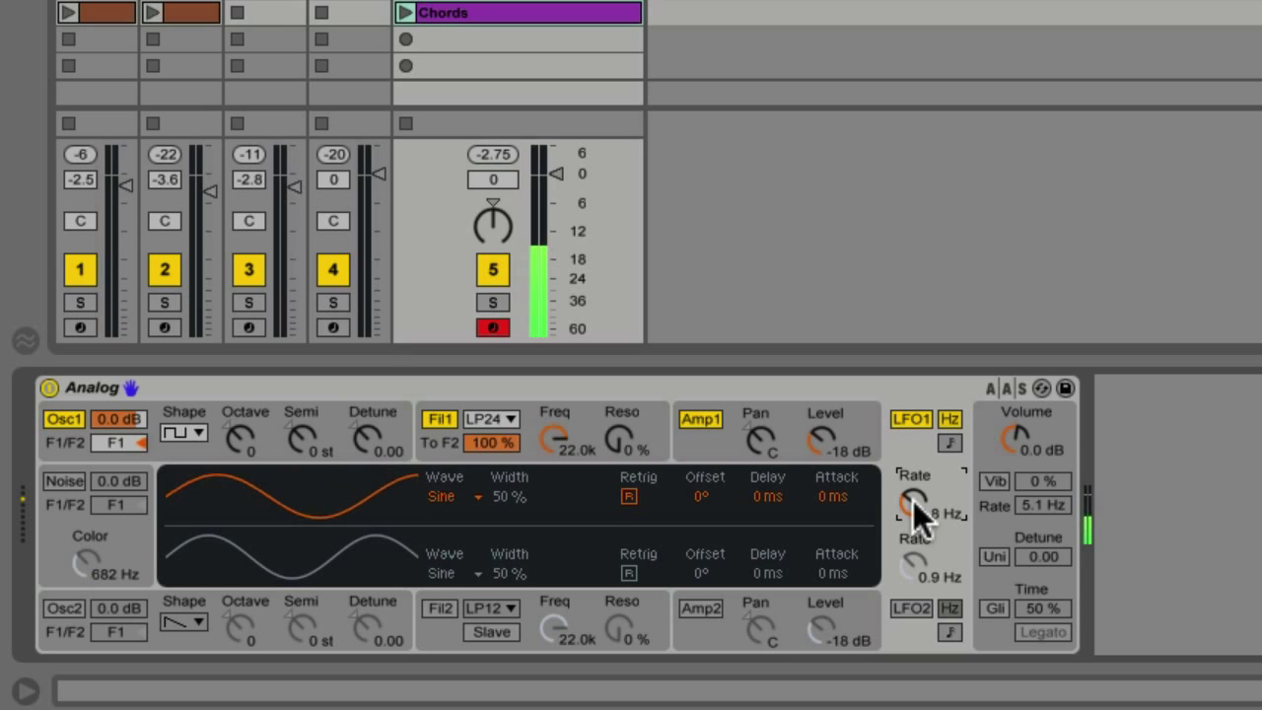
pyautogui.click(401, 433)
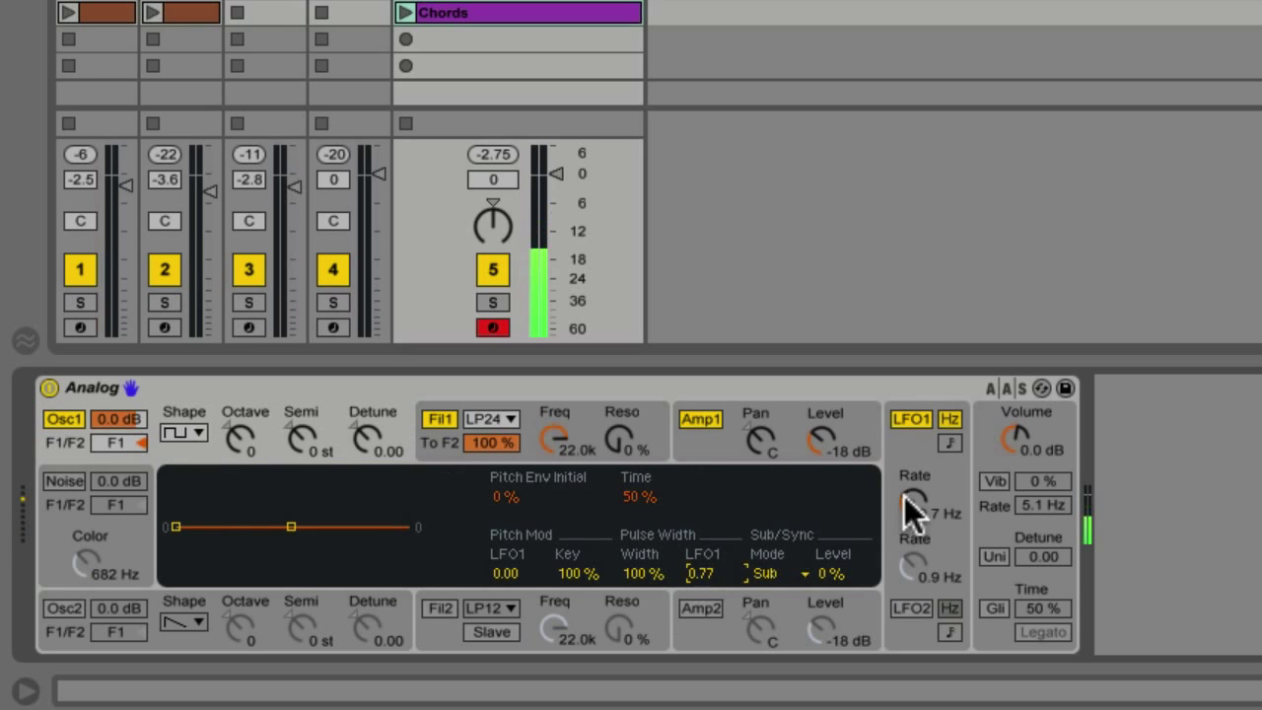
pyautogui.moveTo(906, 498)
pyautogui.mouseDown()
pyautogui.moveTo(906, 467)
pyautogui.moveTo(906, 495)
pyautogui.mouseUp()
pyautogui.click(396, 431)
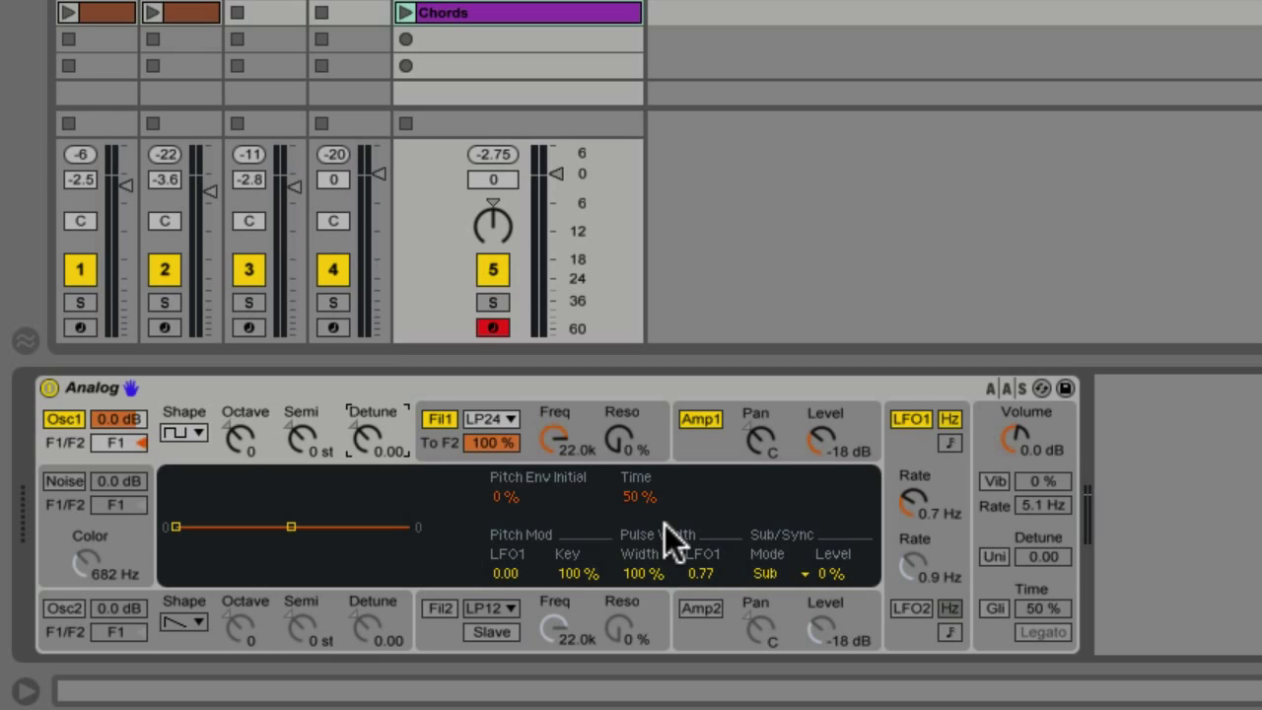
# Step: Set LFO1's modulation of Osc1's pulse width to 0.67 and LFO1's rate to 0.9 Hz
pyautogui.moveTo(695, 567); pyautogui.dragTo(695, 576)
pyautogui.click(908, 507)
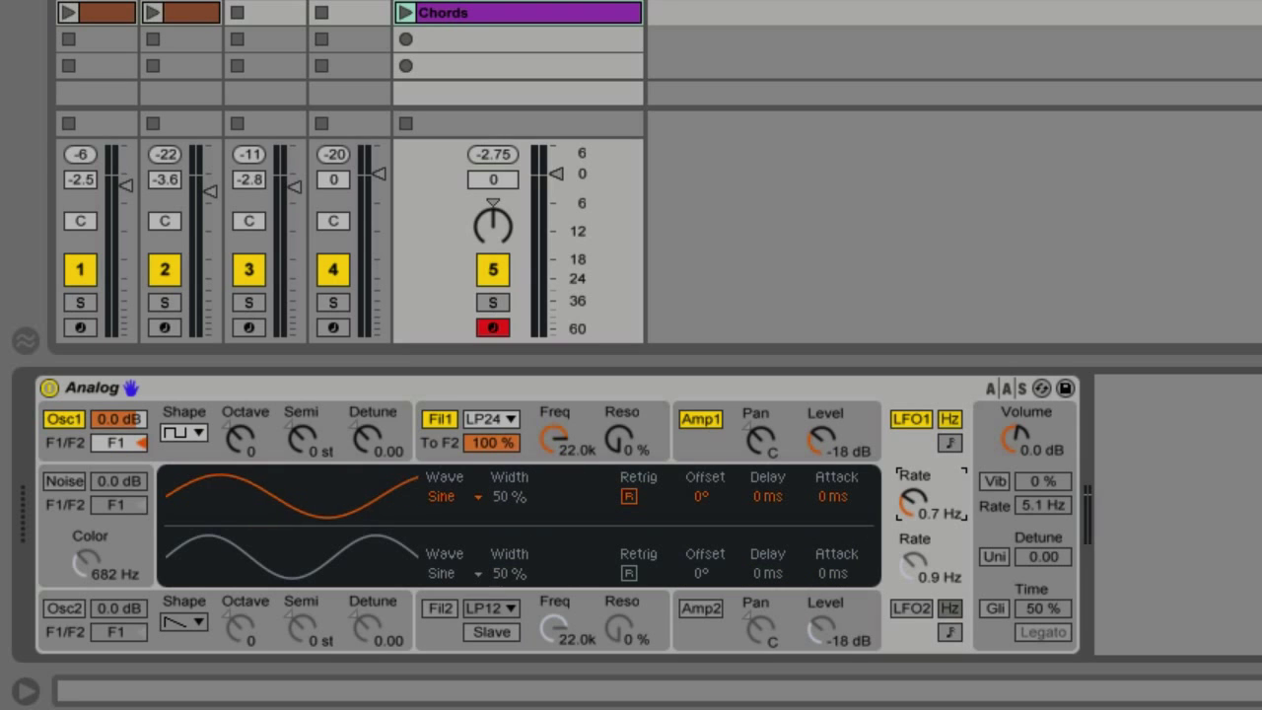
pyautogui.moveTo(909, 508)
pyautogui.mouseDown()
pyautogui.moveTo(909, 493)
pyautogui.moveTo(907, 505)
pyautogui.mouseUp()
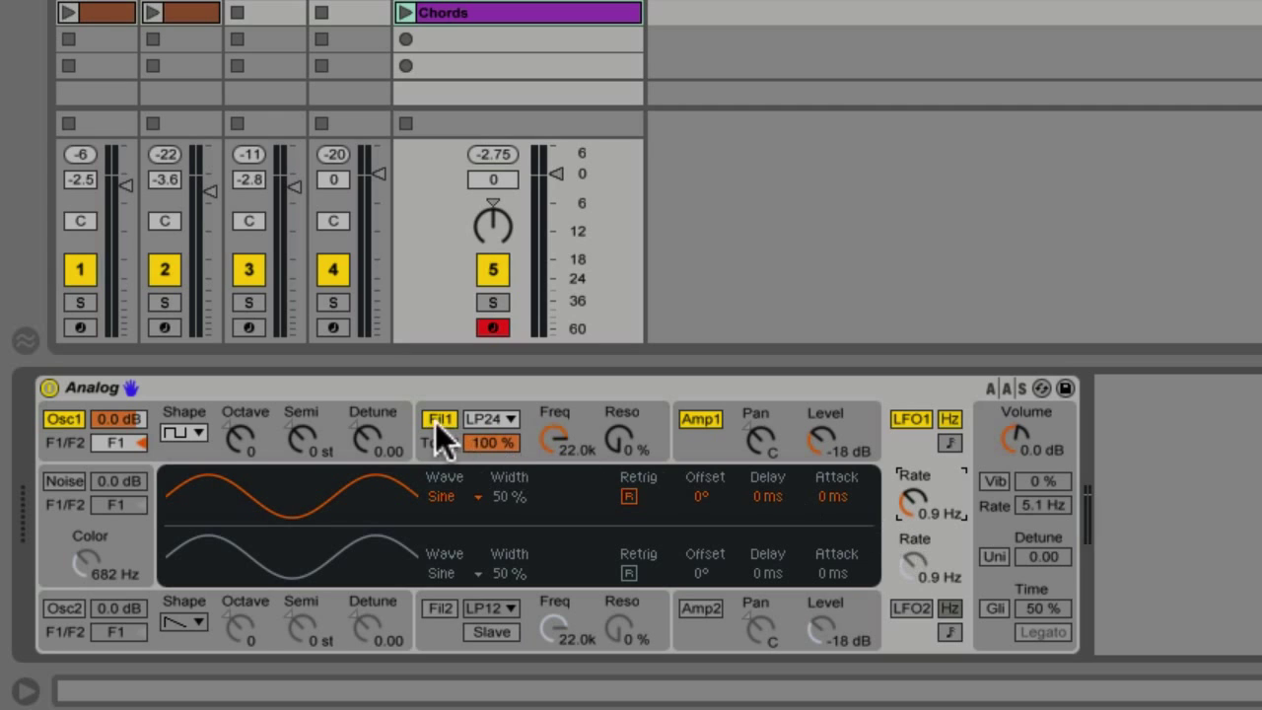
pyautogui.click(395, 420)
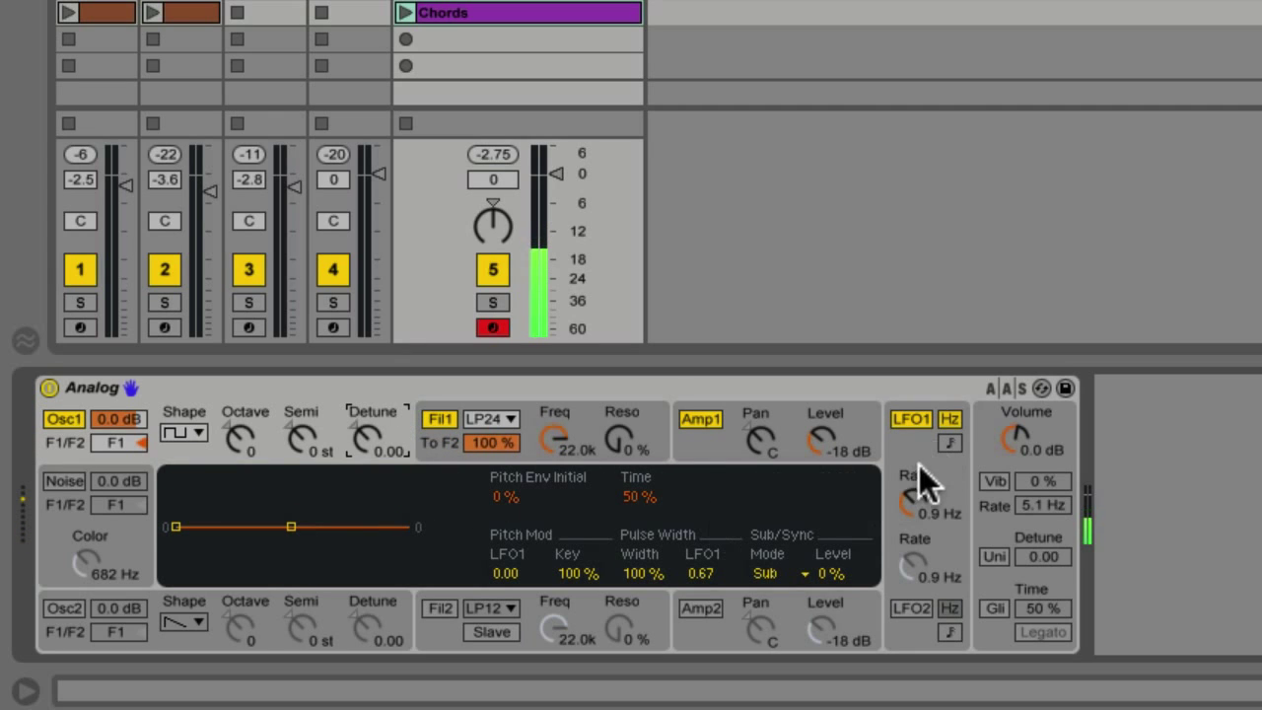
# Step: Shift the computer keyboard up one octave and compare the sound with LFO1 off and on, leaving LFO1 on
pyautogui.click(907, 420)
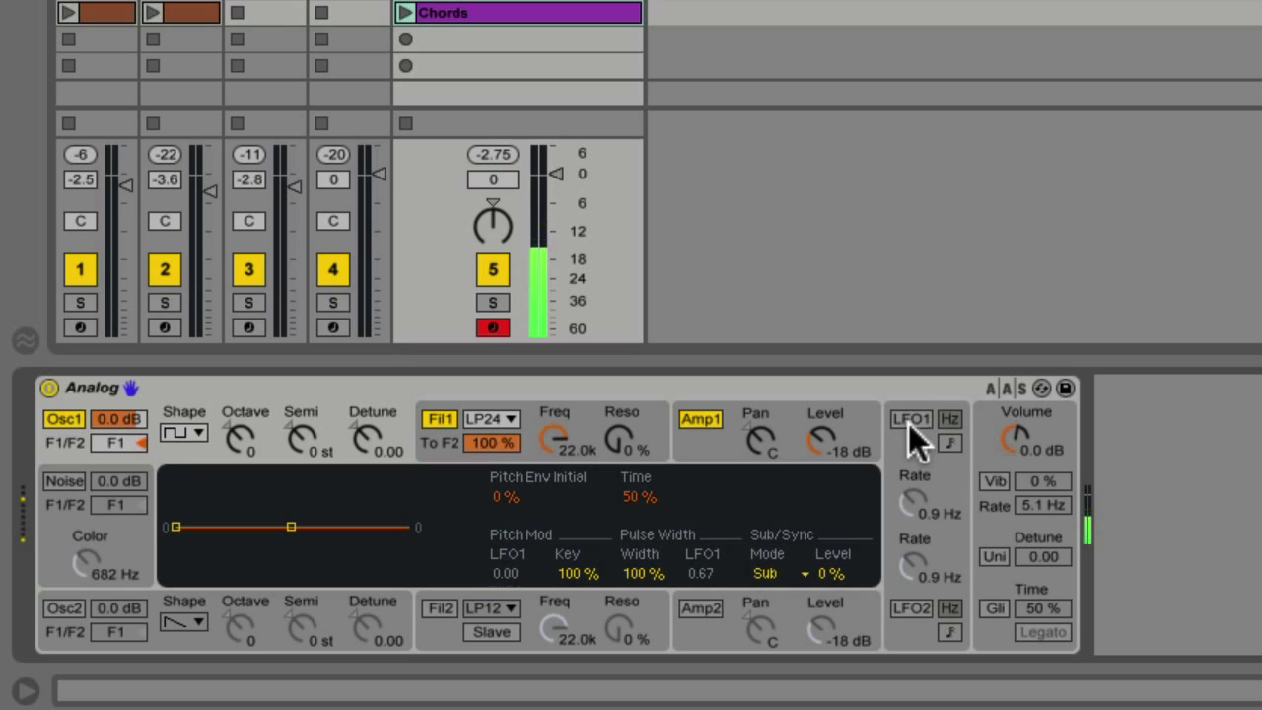
pyautogui.press('x')
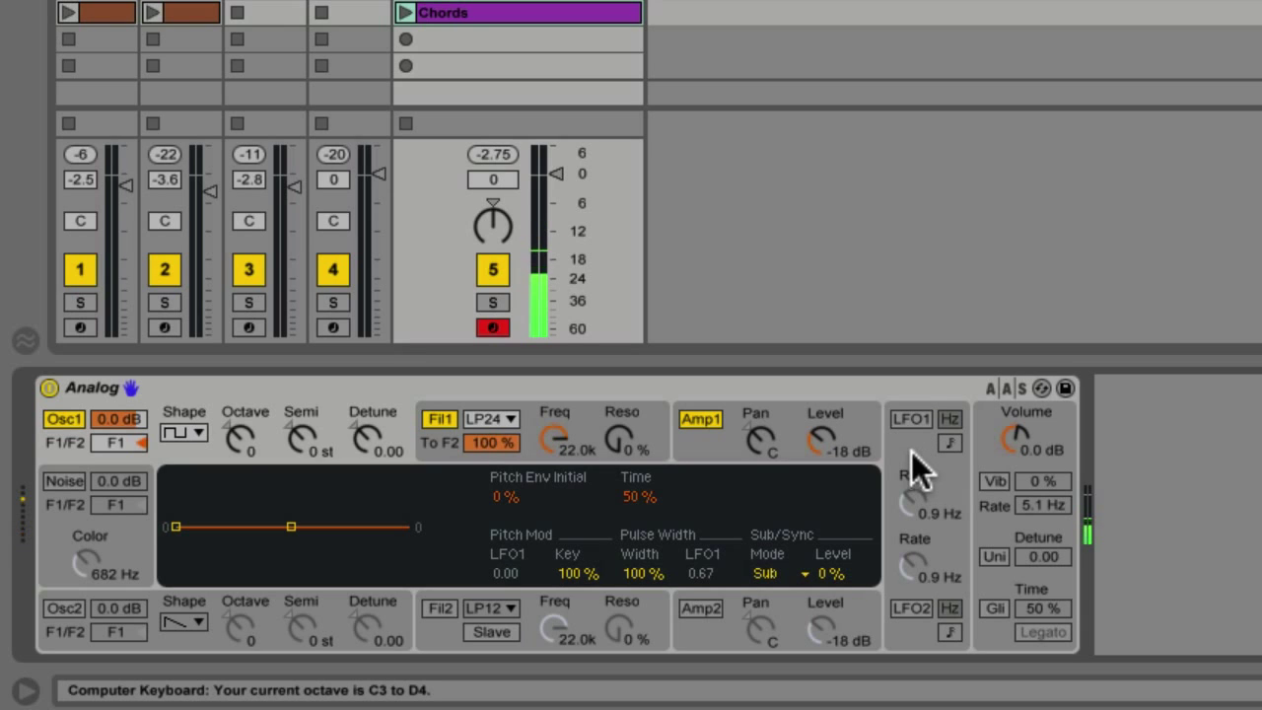
pyautogui.click(911, 422)
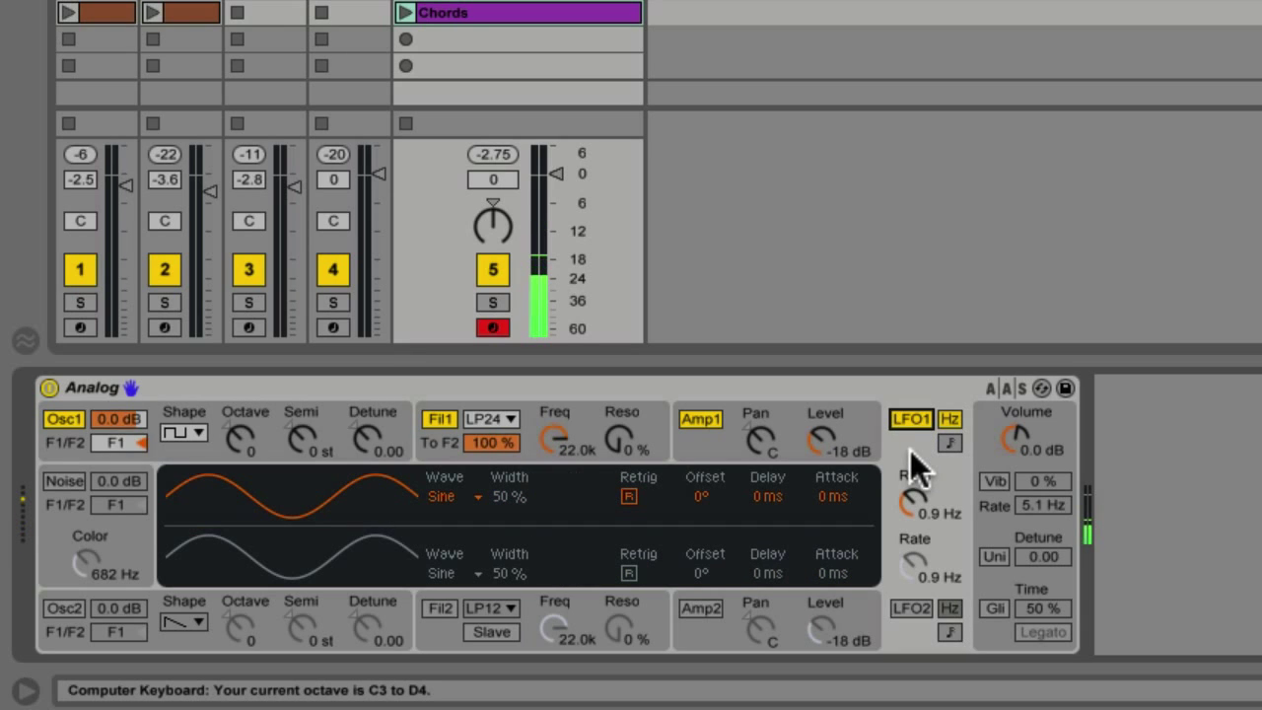
pyautogui.click(911, 422)
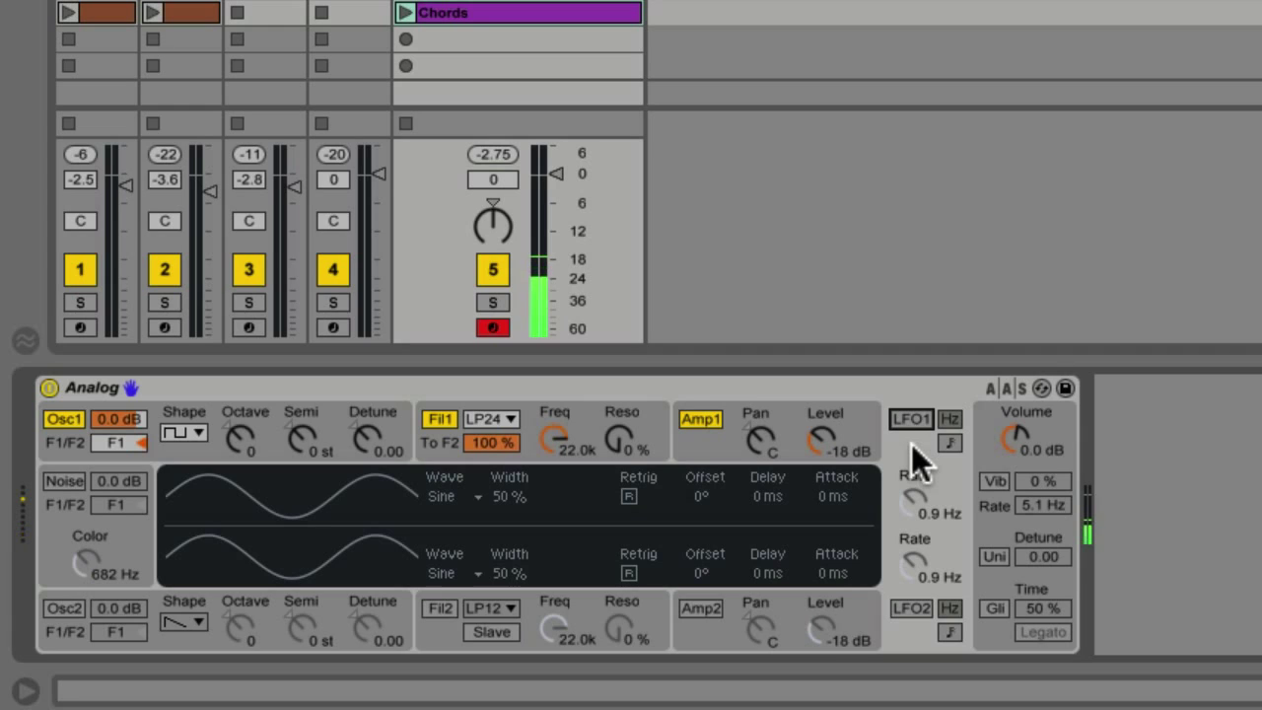
pyautogui.click(910, 422)
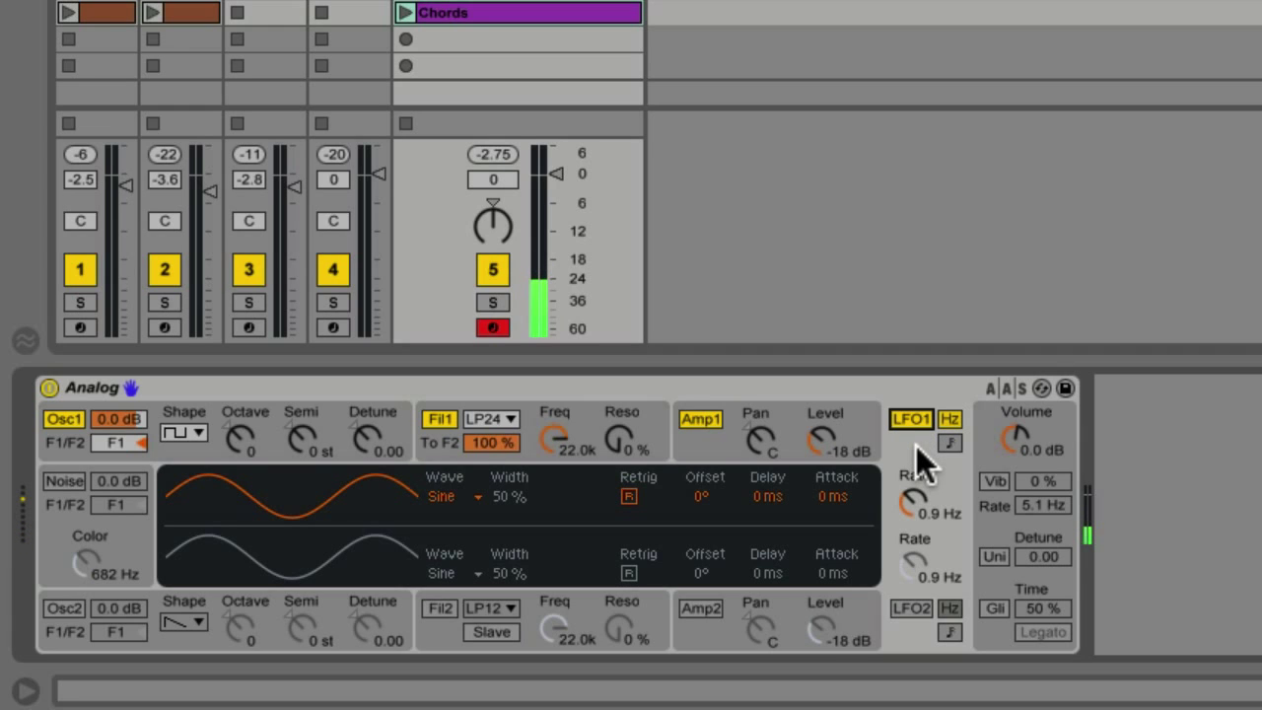
# Step: Change Osc1's Sub/Sync mode to Sync and set its ratio to 14%
pyautogui.click(405, 433)
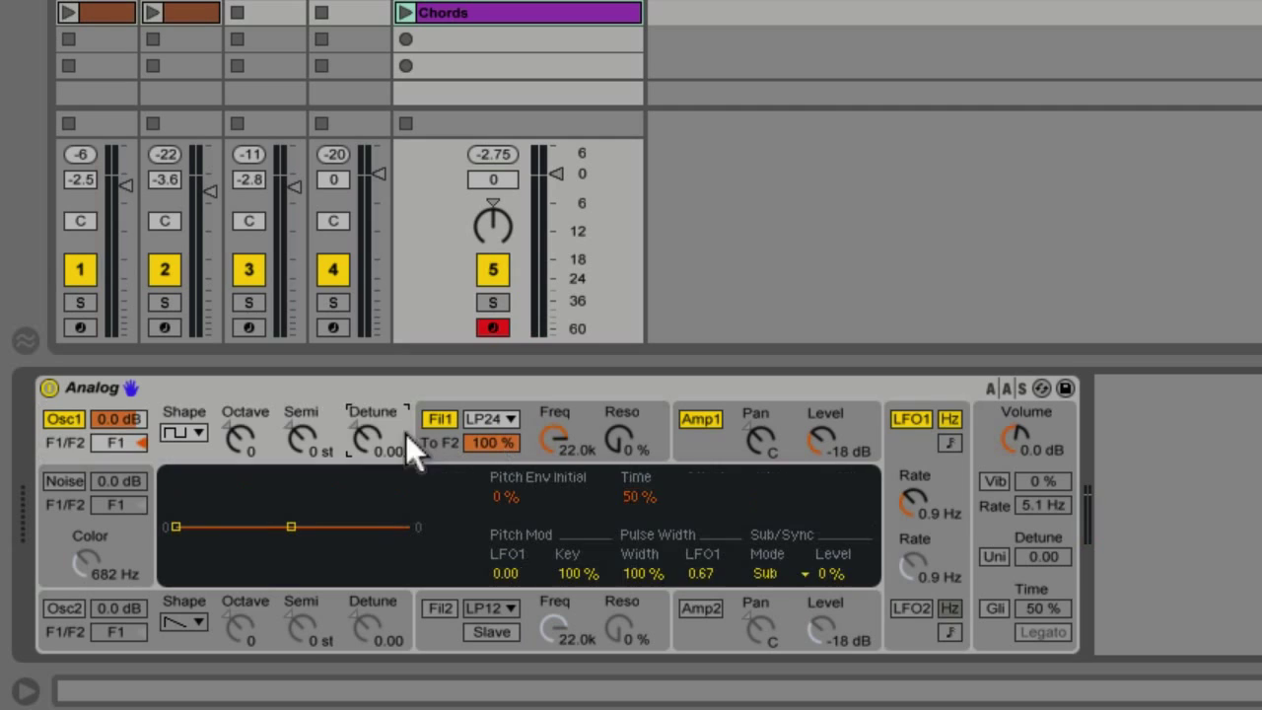
pyautogui.click(783, 570)
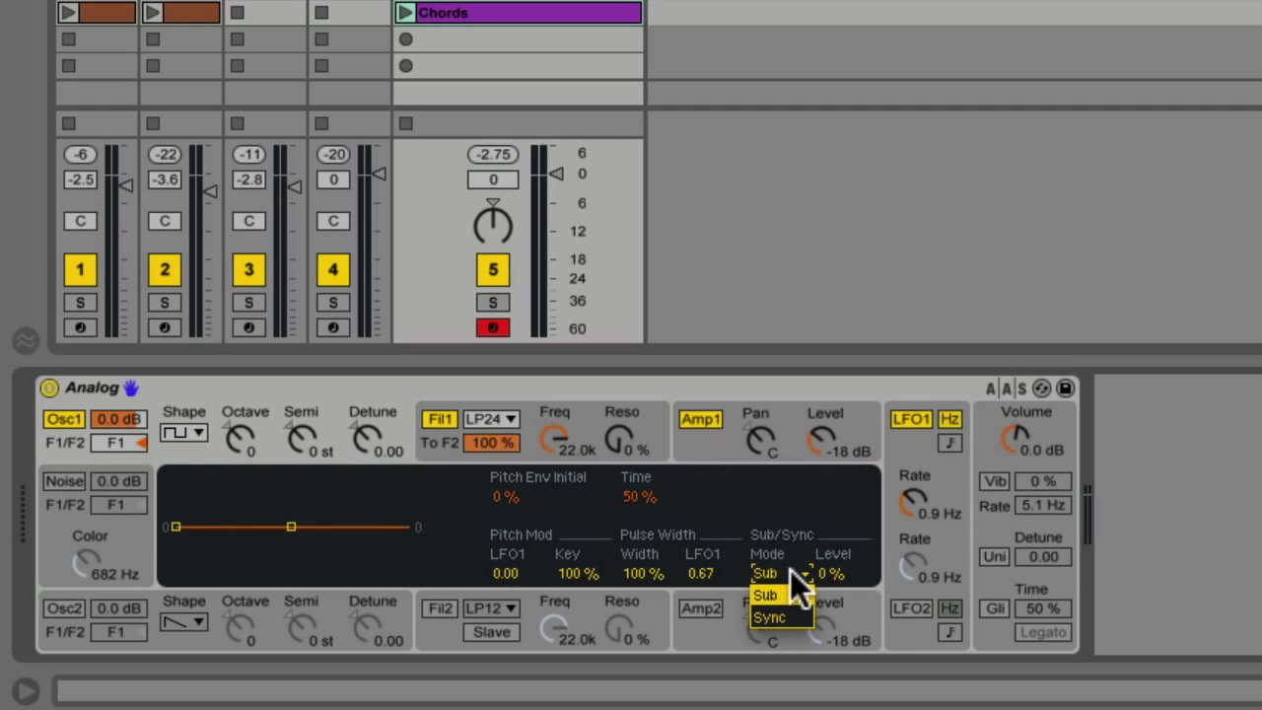
pyautogui.click(794, 615)
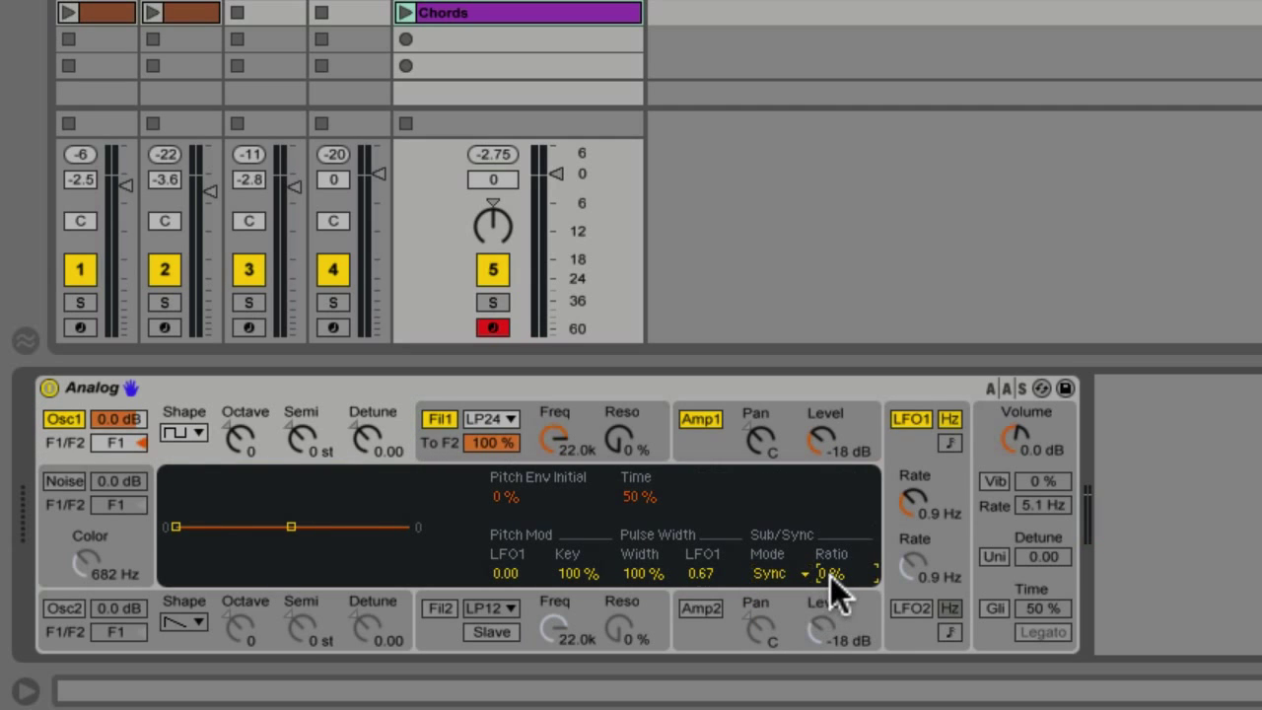
pyautogui.moveTo(831, 573); pyautogui.dragTo(831, 566)
# Step: Turn on Osc2 with the rectangle wave and set its pulse width to 85%
pyautogui.click(61, 608)
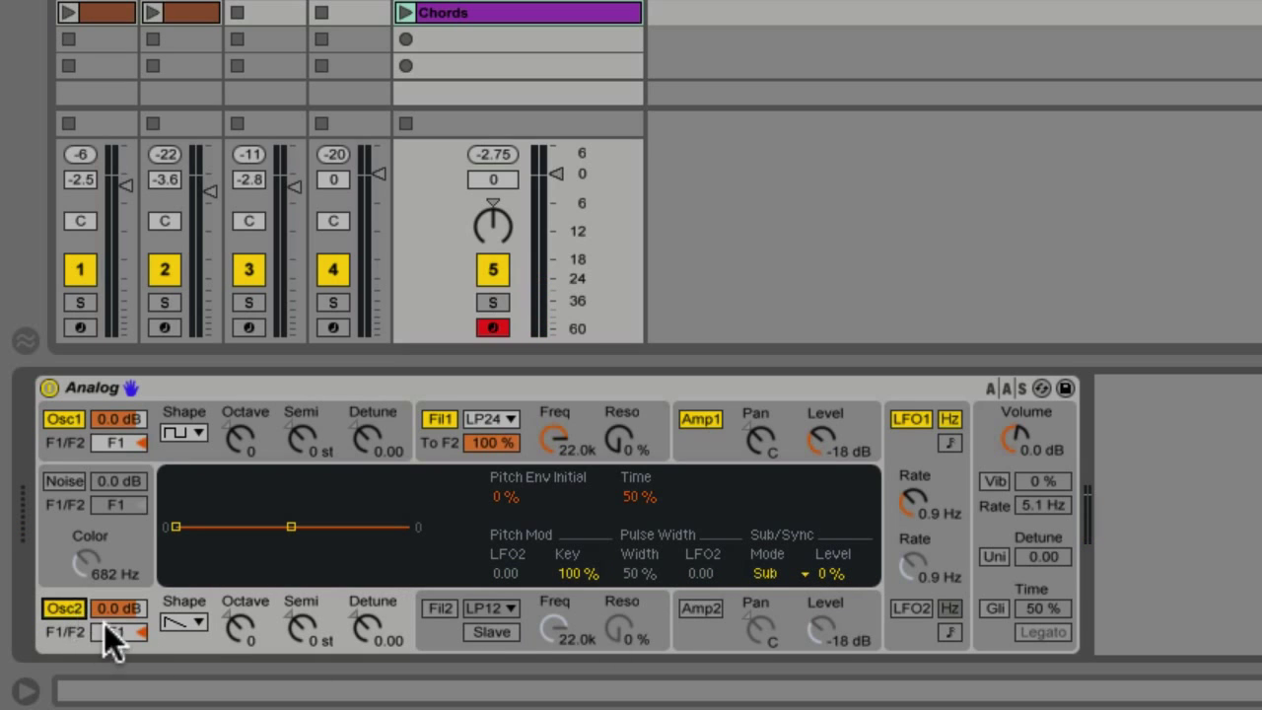
pyautogui.click(192, 621)
pyautogui.click(188, 692)
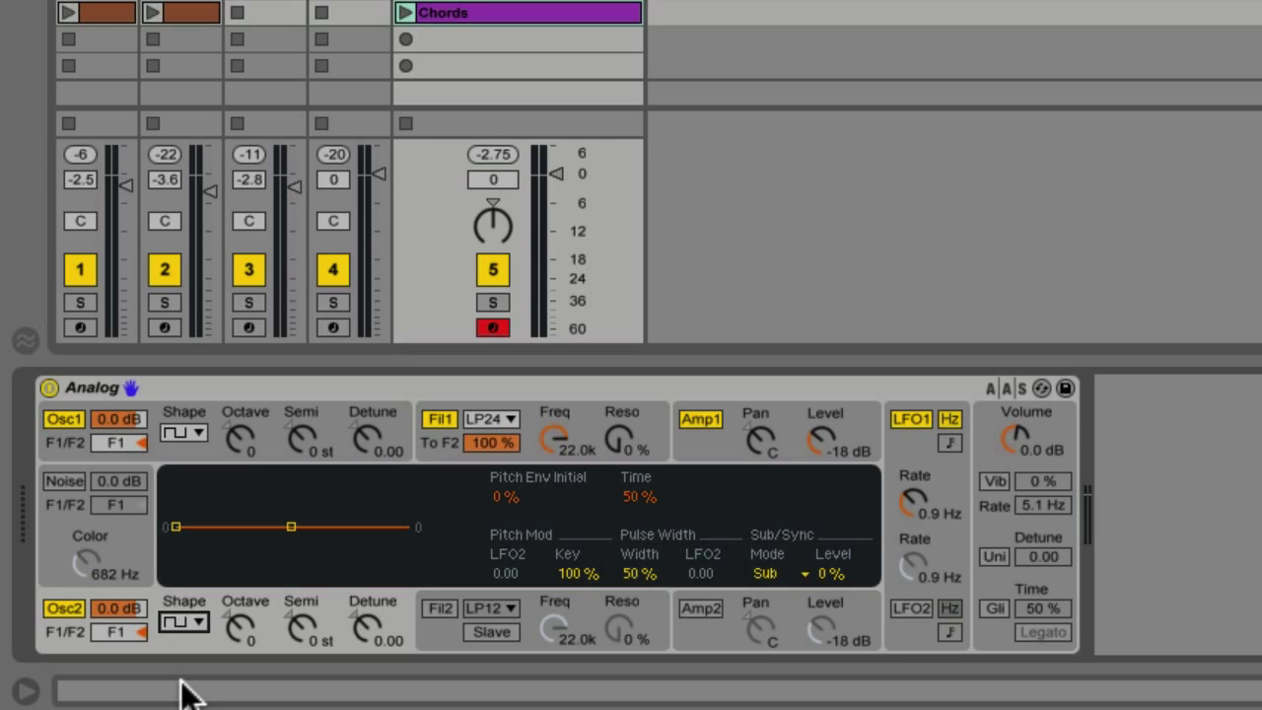
pyautogui.moveTo(625, 572)
pyautogui.mouseDown()
pyautogui.moveTo(625, 552)
pyautogui.moveTo(623, 568)
pyautogui.mouseUp()
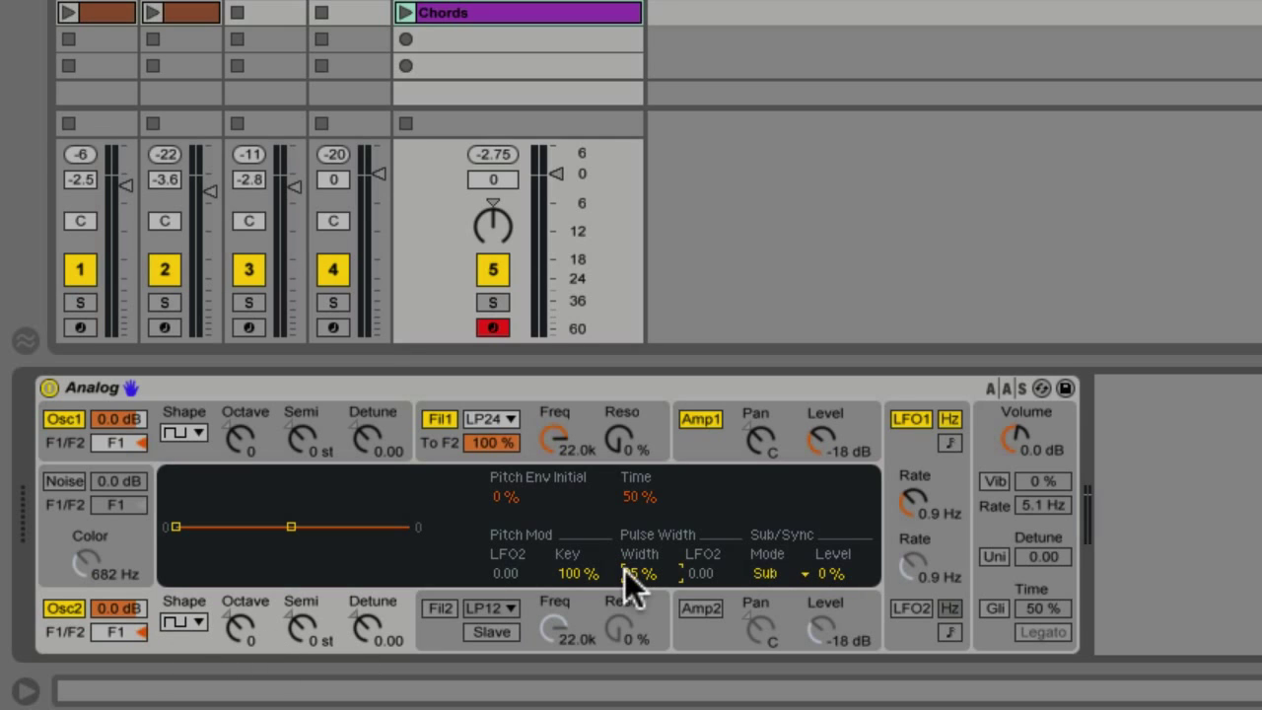
# Step: Turn on LFO2 and set its modulation of Osc2's pulse width to 0.61
pyautogui.click(904, 609)
pyautogui.click(903, 609)
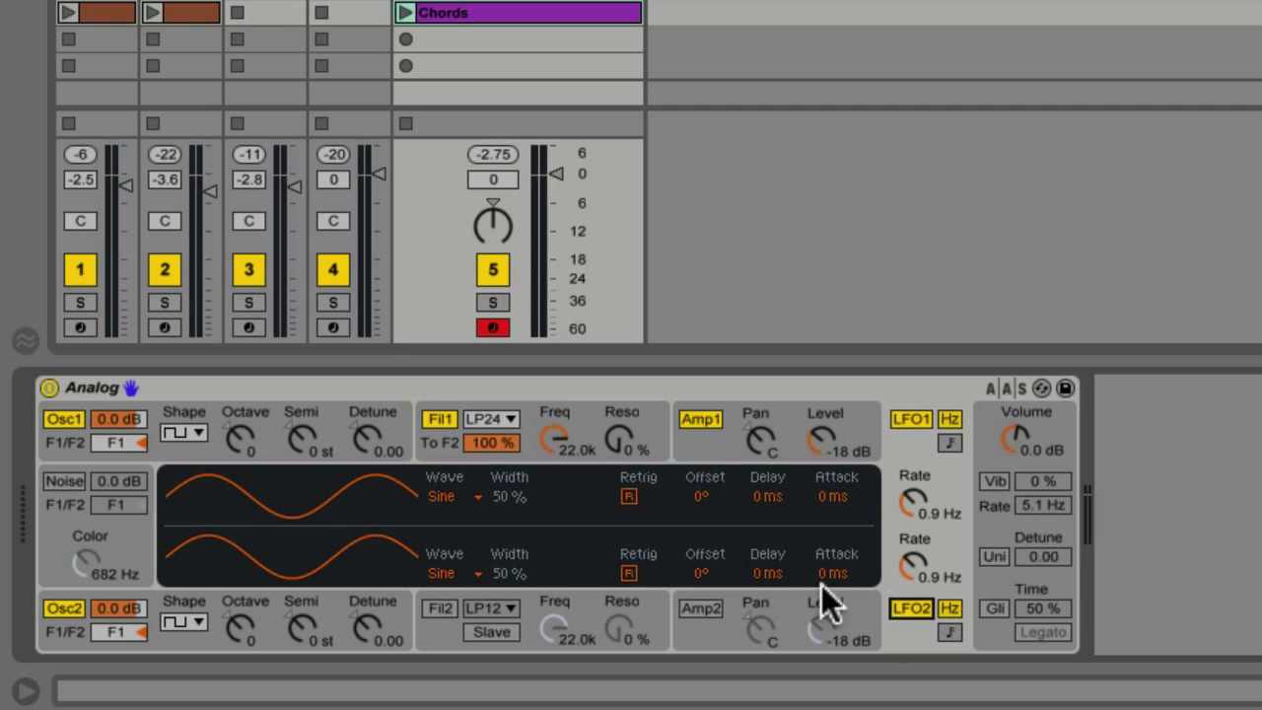
pyautogui.click(372, 451)
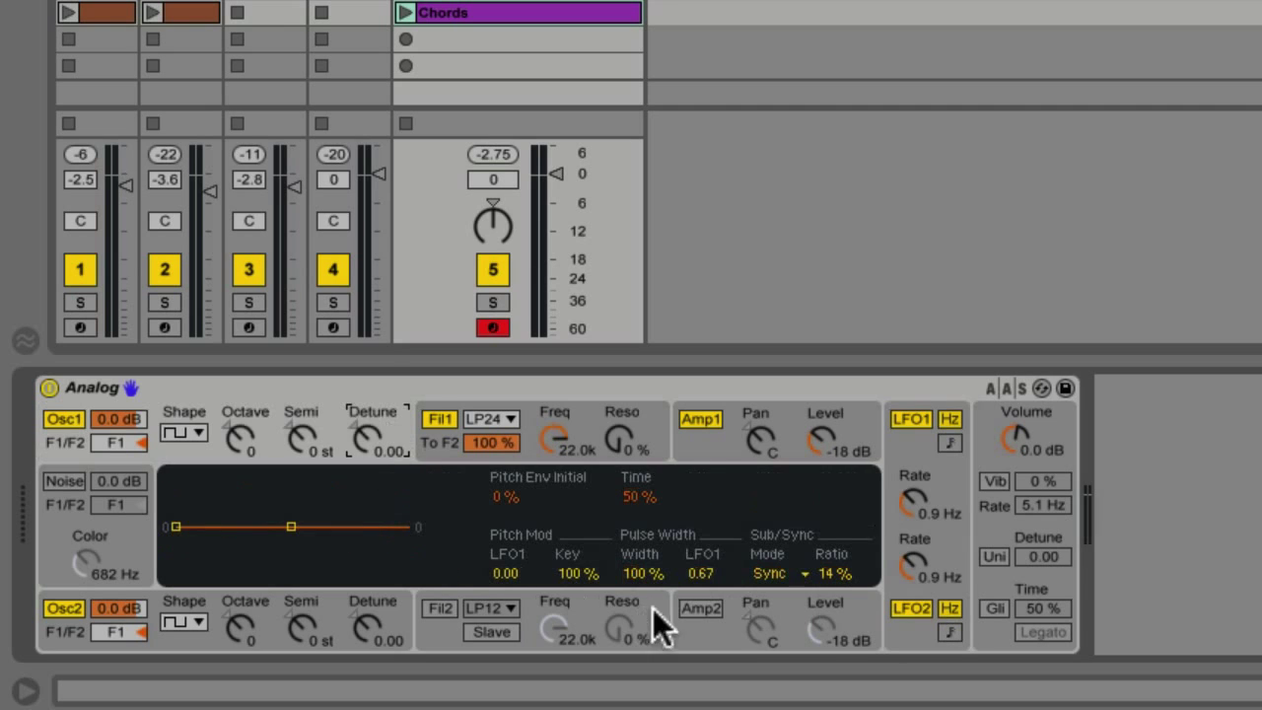
pyautogui.click(409, 606)
pyautogui.click(700, 573)
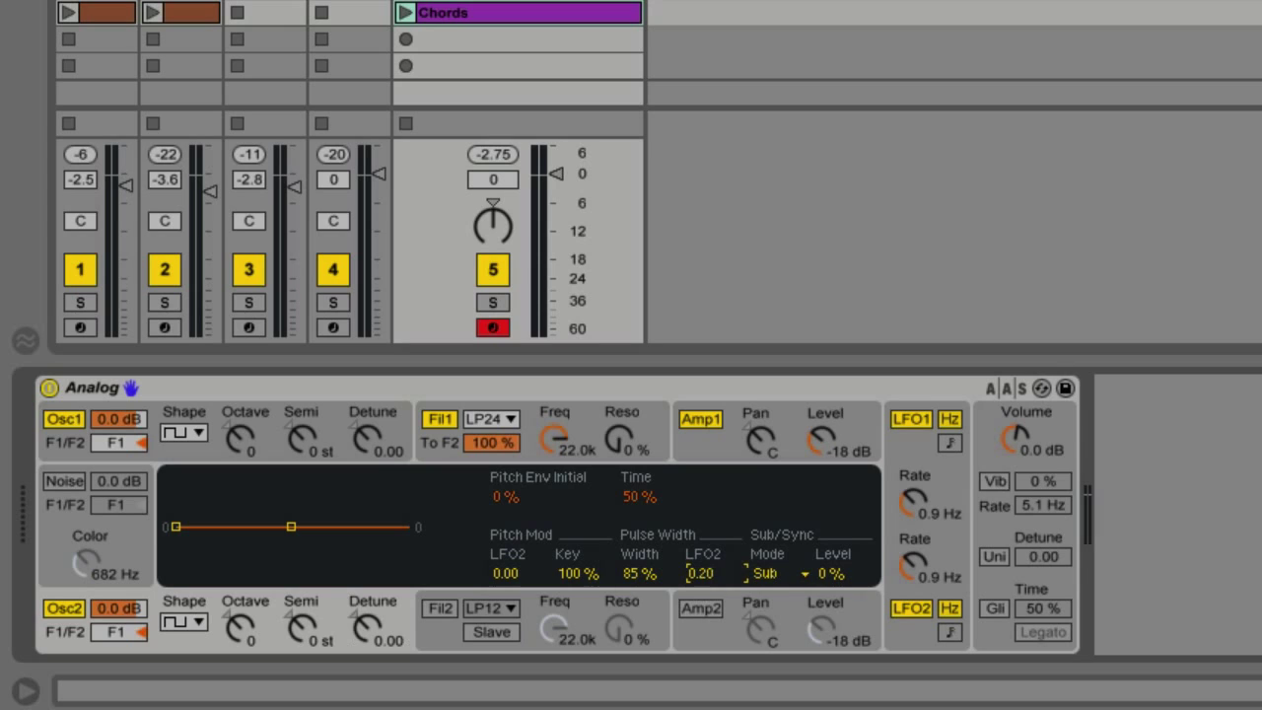
pyautogui.moveTo(700, 573); pyautogui.dragTo(700, 554)
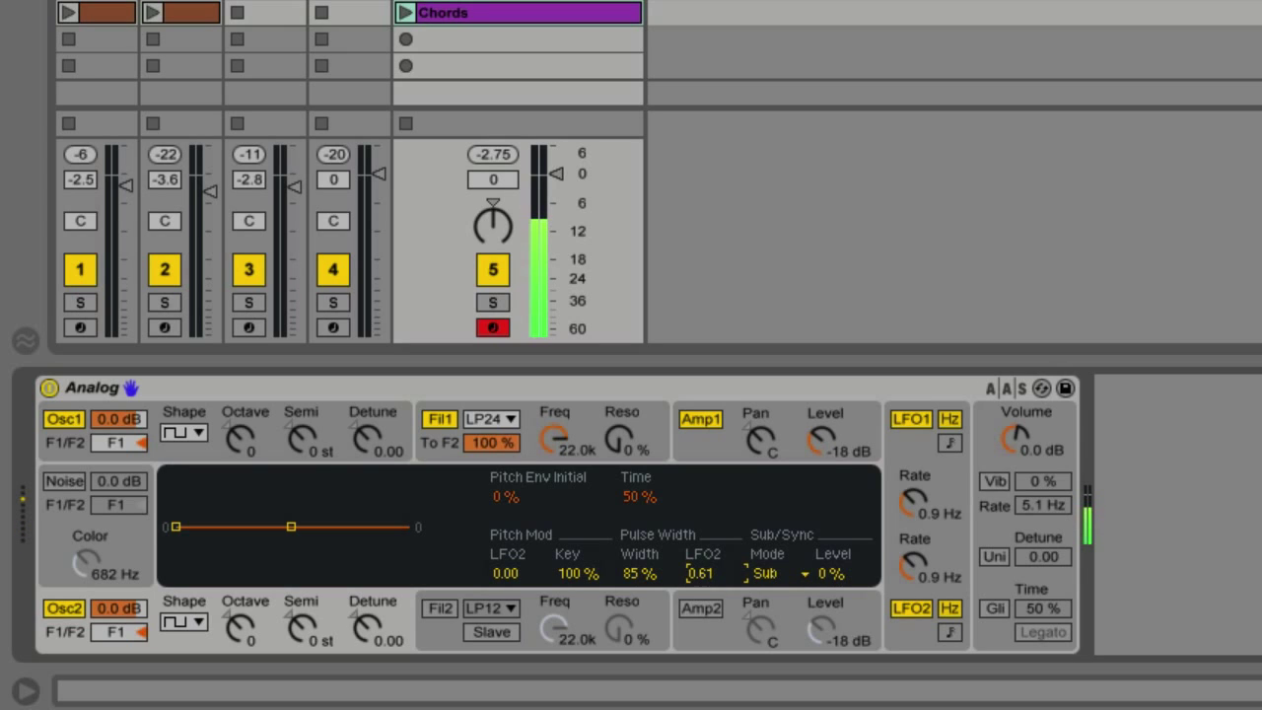
# Step: Switch LFO2's rate from Hz to tempo-synced note values
pyautogui.click(903, 574)
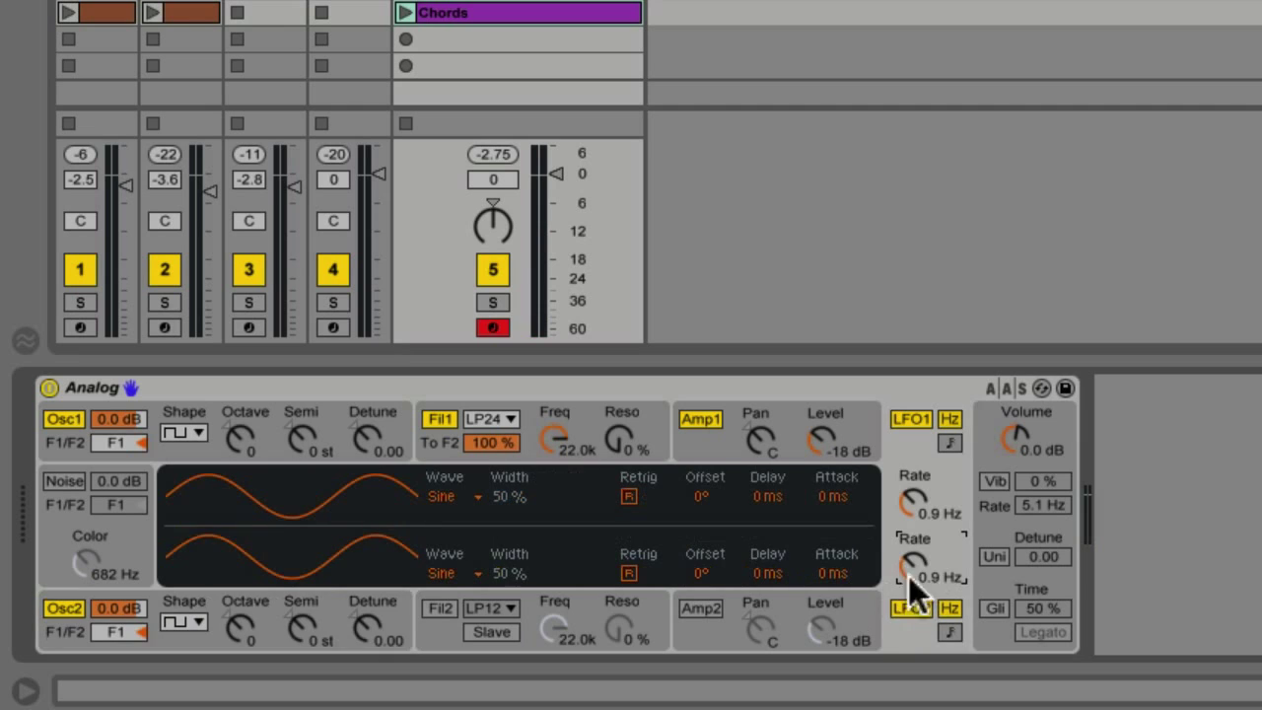
pyautogui.moveTo(908, 574); pyautogui.dragTo(908, 570)
pyautogui.click(949, 632)
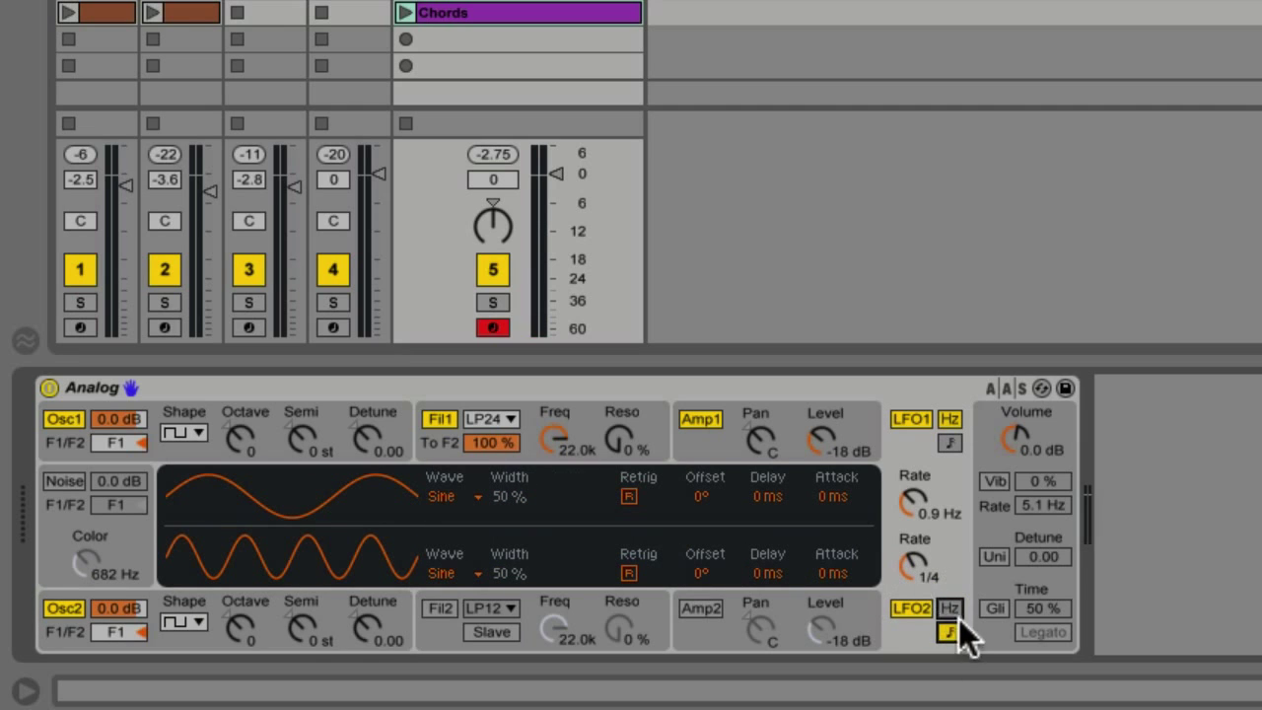
# Step: Set LFO2's synced rate to a dotted eighth note (1/8d)
pyautogui.moveTo(907, 565); pyautogui.dragTo(908, 555)
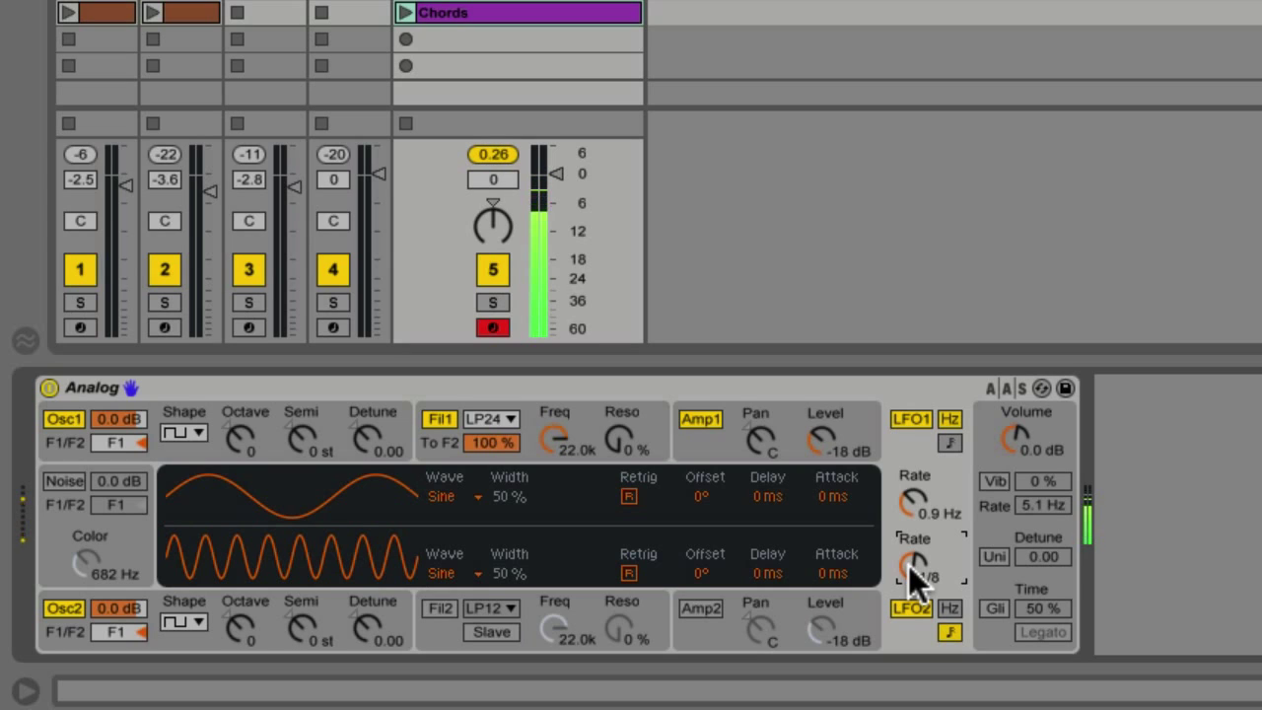
pyautogui.moveTo(908, 565); pyautogui.dragTo(908, 558)
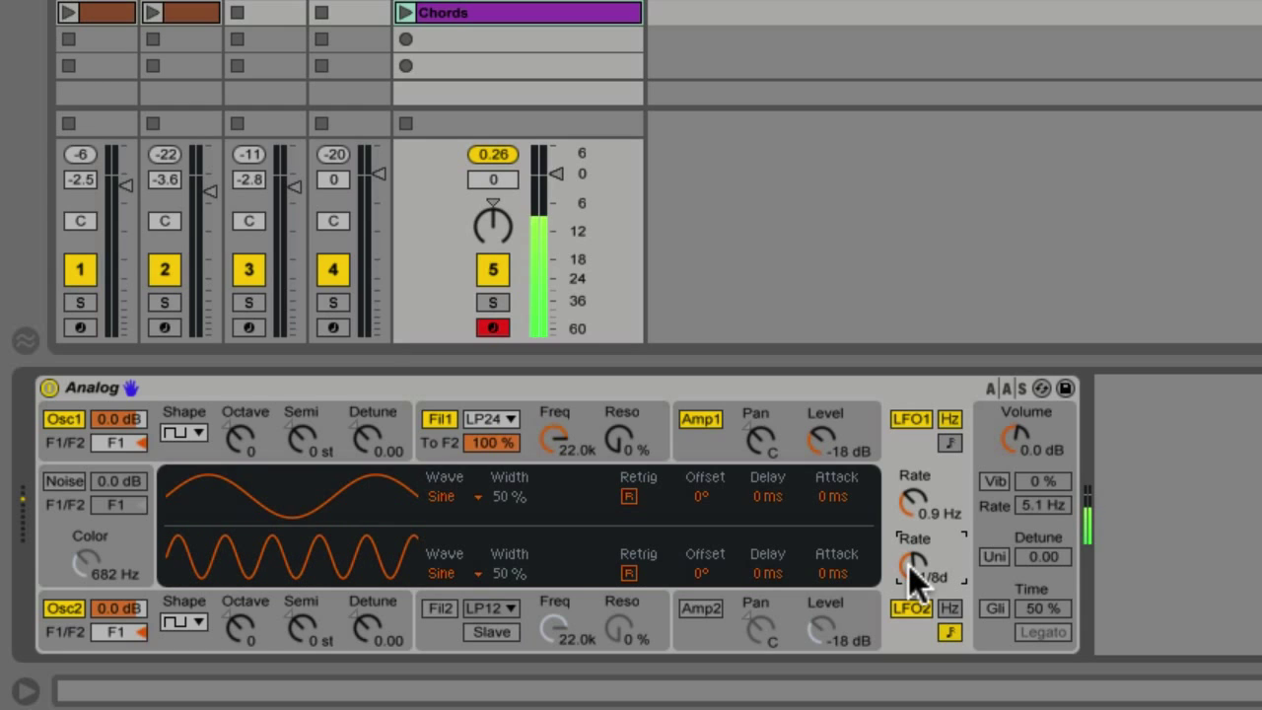
# Step: Set Osc2's detune to 0.24 and lower Osc1's octave to -1
pyautogui.moveTo(363, 625)
pyautogui.mouseDown()
pyautogui.moveTo(364, 604)
pyautogui.moveTo(364, 623)
pyautogui.mouseUp()
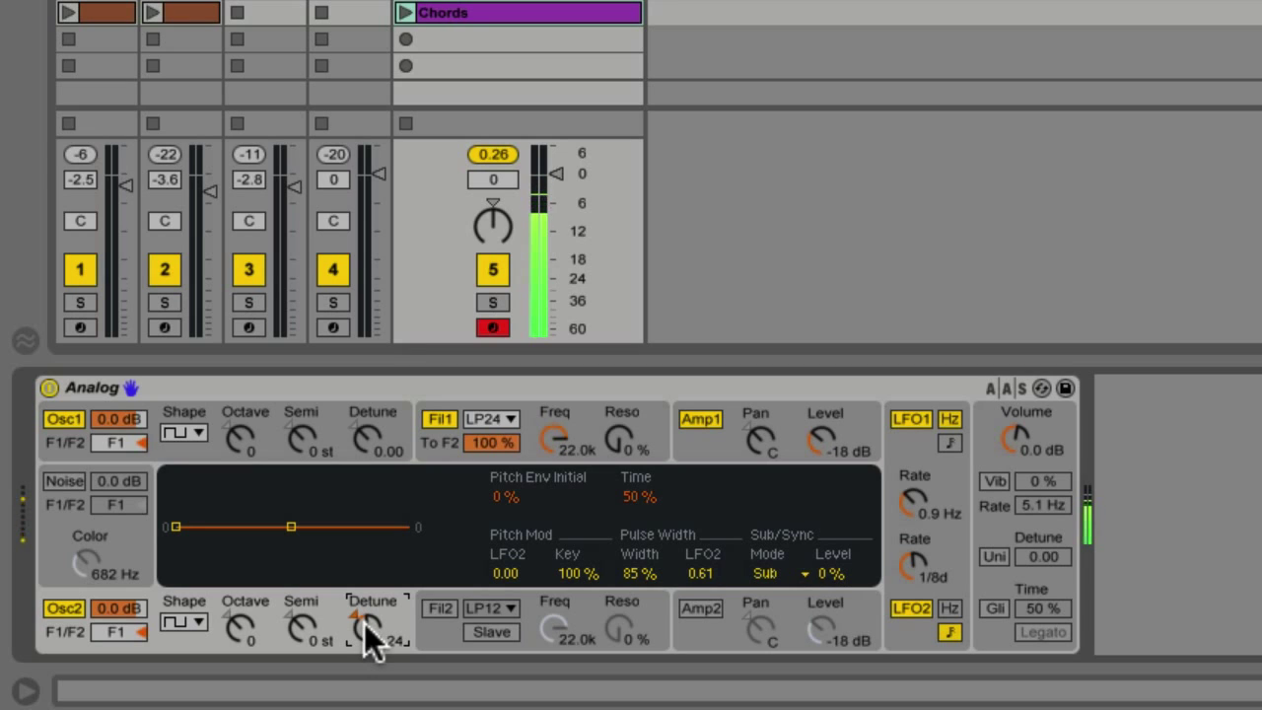
pyautogui.moveTo(236, 430); pyautogui.dragTo(236, 434)
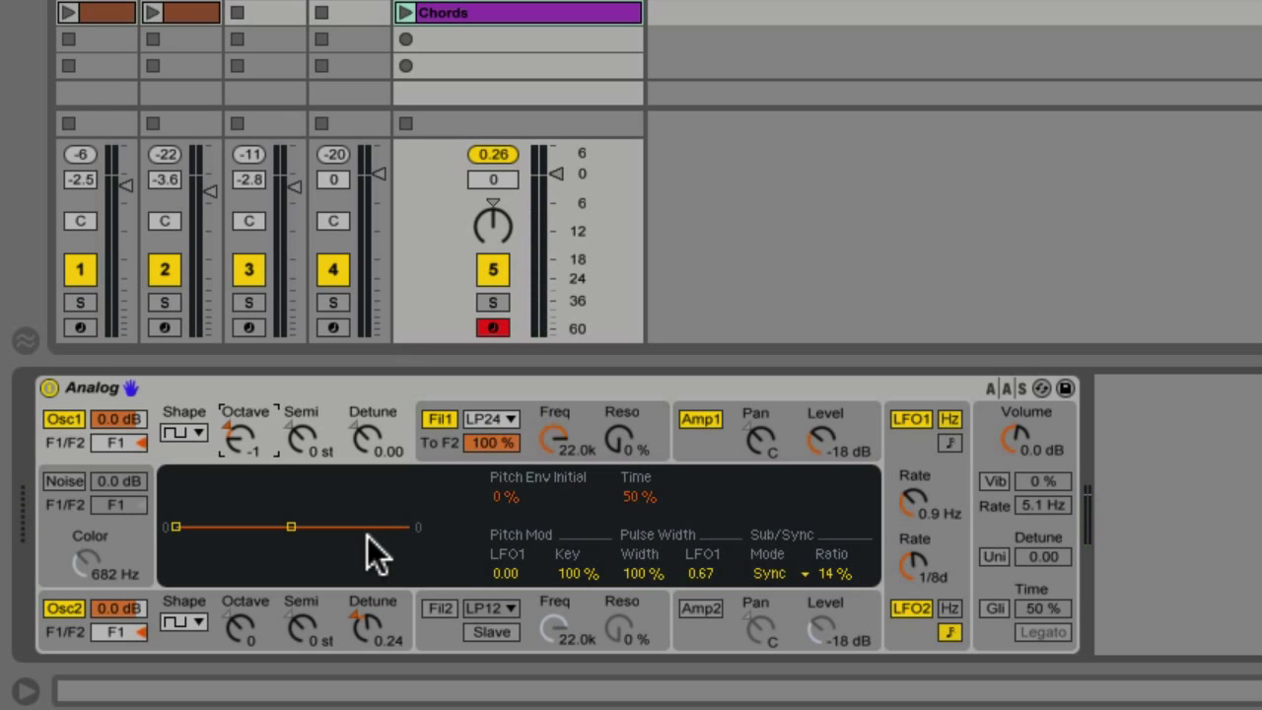
# Step: Turn on the noise generator with its color at 1.6 kHz and level at -11 dB, comparing the sound with and without it
pyautogui.click(67, 482)
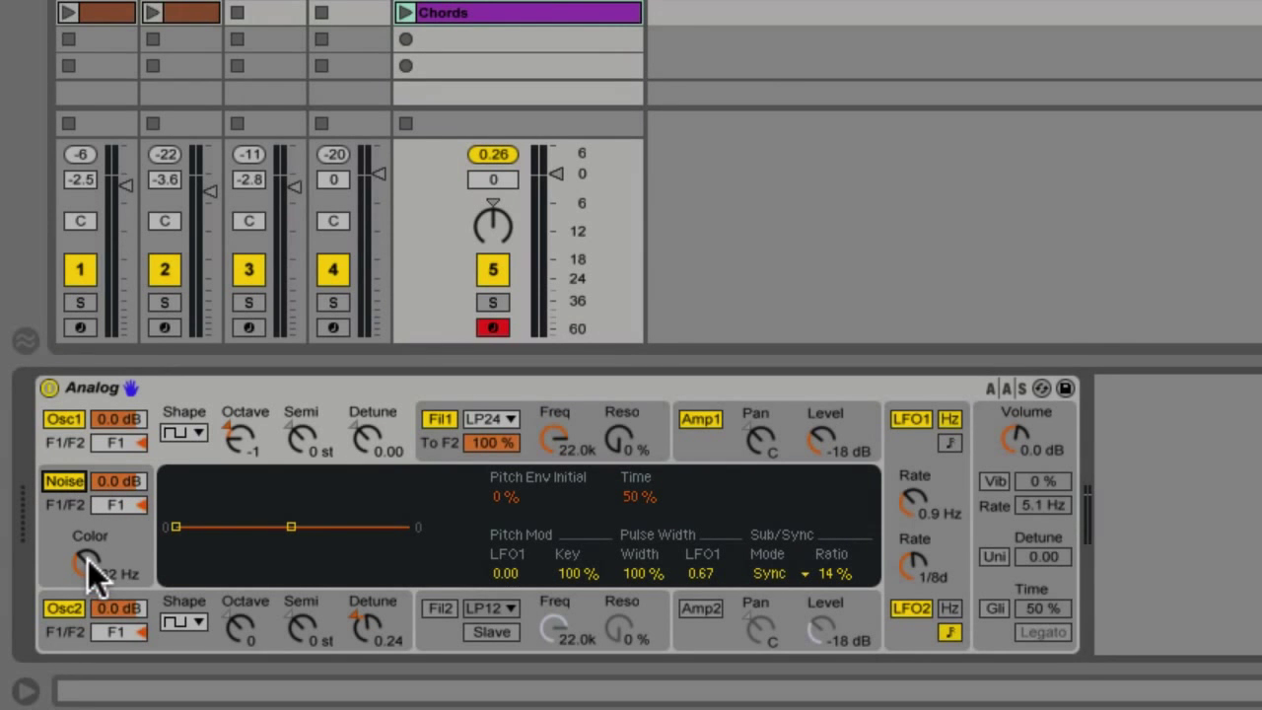
pyautogui.moveTo(88, 559); pyautogui.dragTo(87, 522)
pyautogui.moveTo(119, 481); pyautogui.dragTo(119, 484)
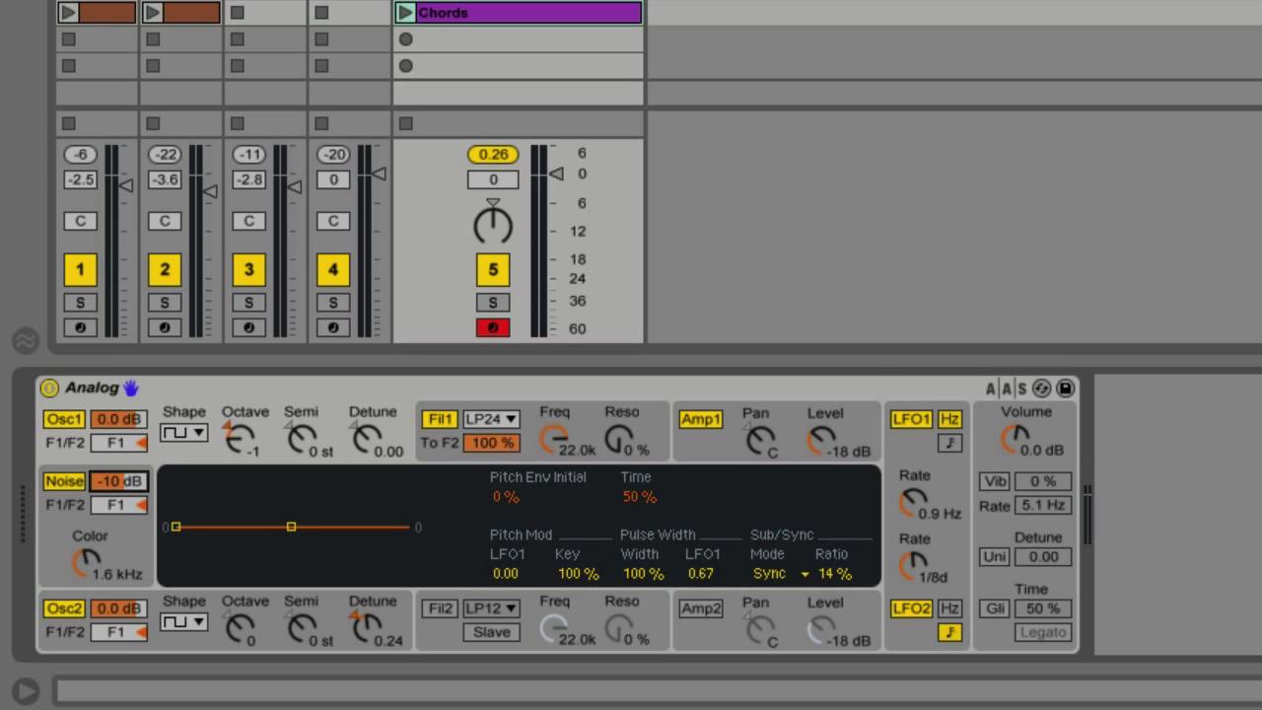
pyautogui.click(77, 481)
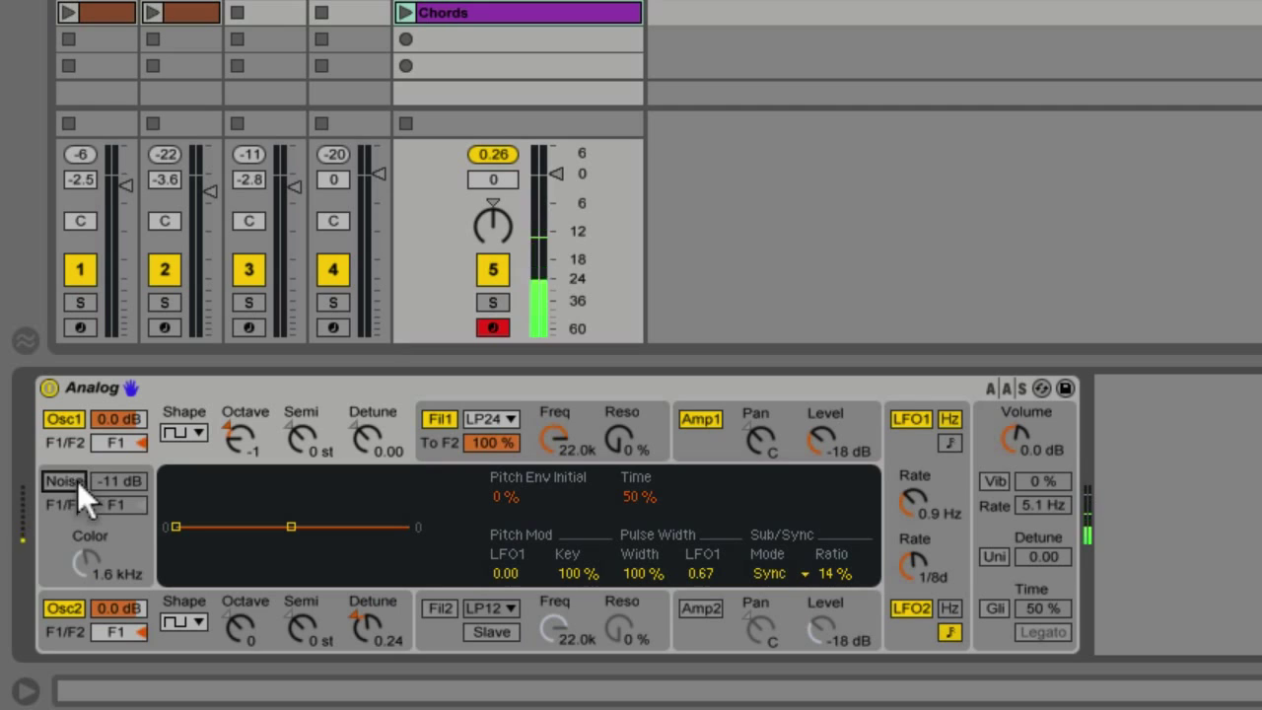
pyautogui.click(77, 481)
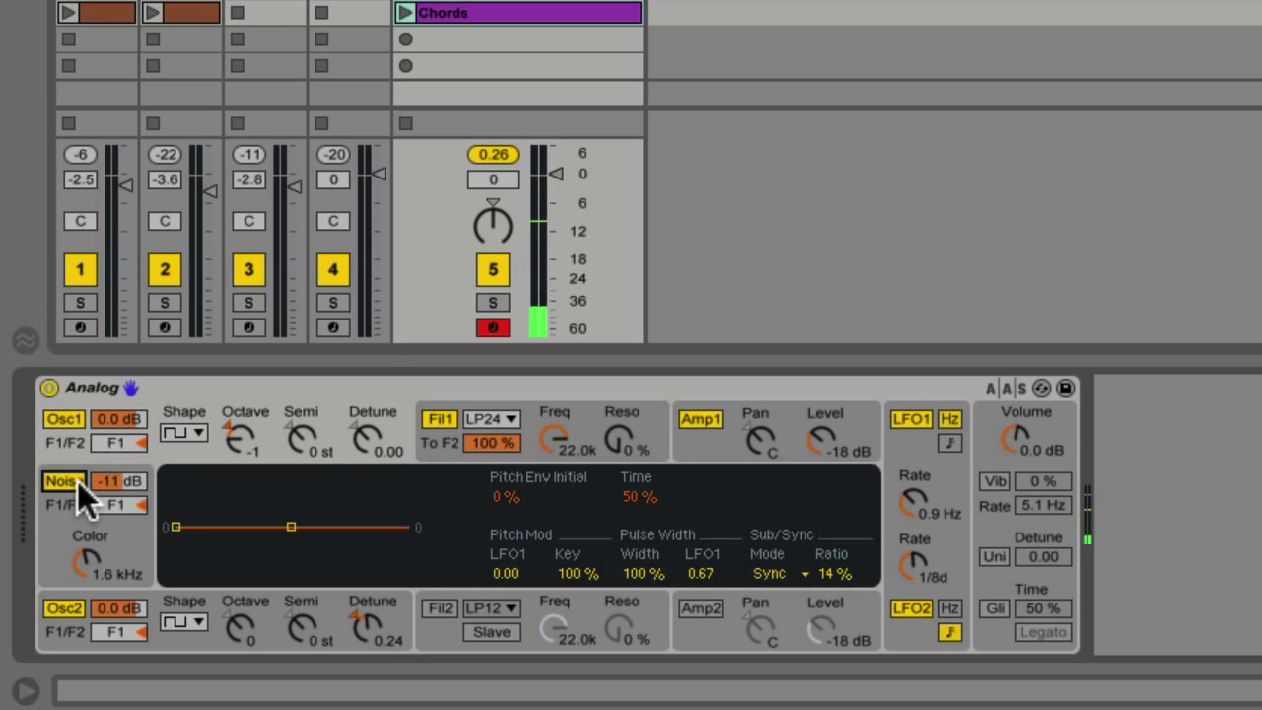
# Step: Group the Analog device into an Instrument Rack and rename its chain Analog 1
pyautogui.rightClick(266, 386)
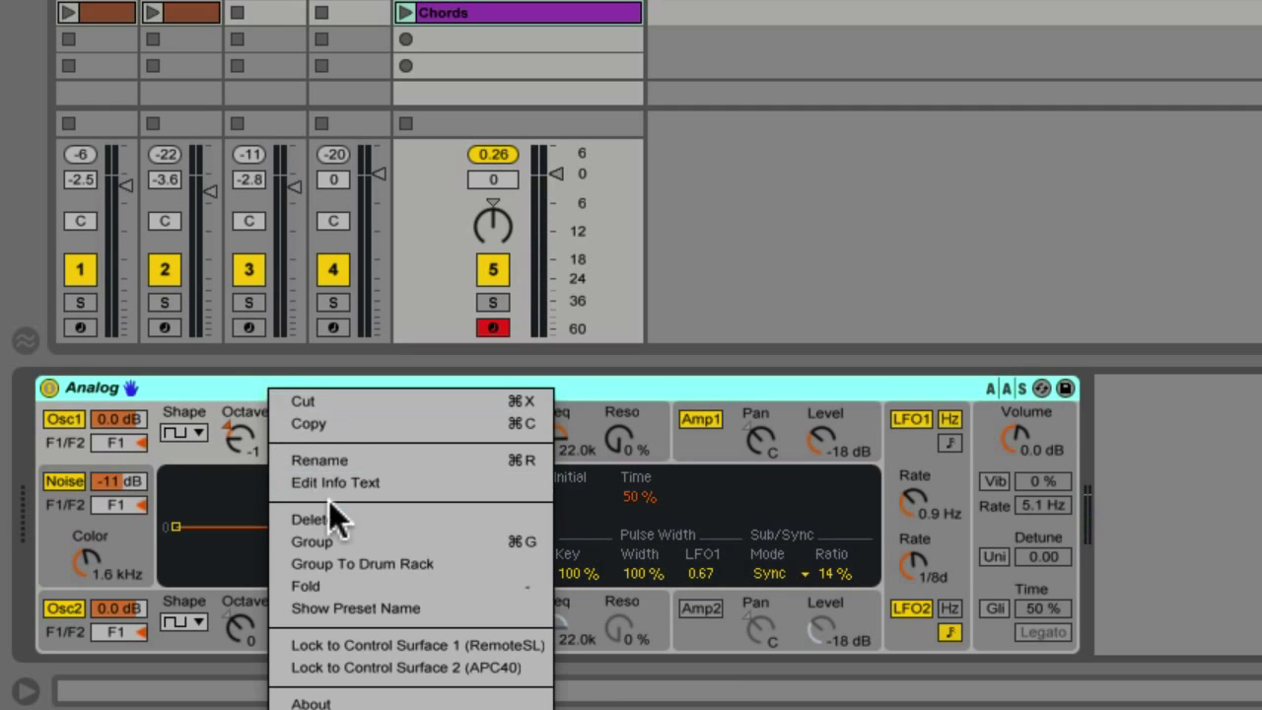
pyautogui.click(337, 540)
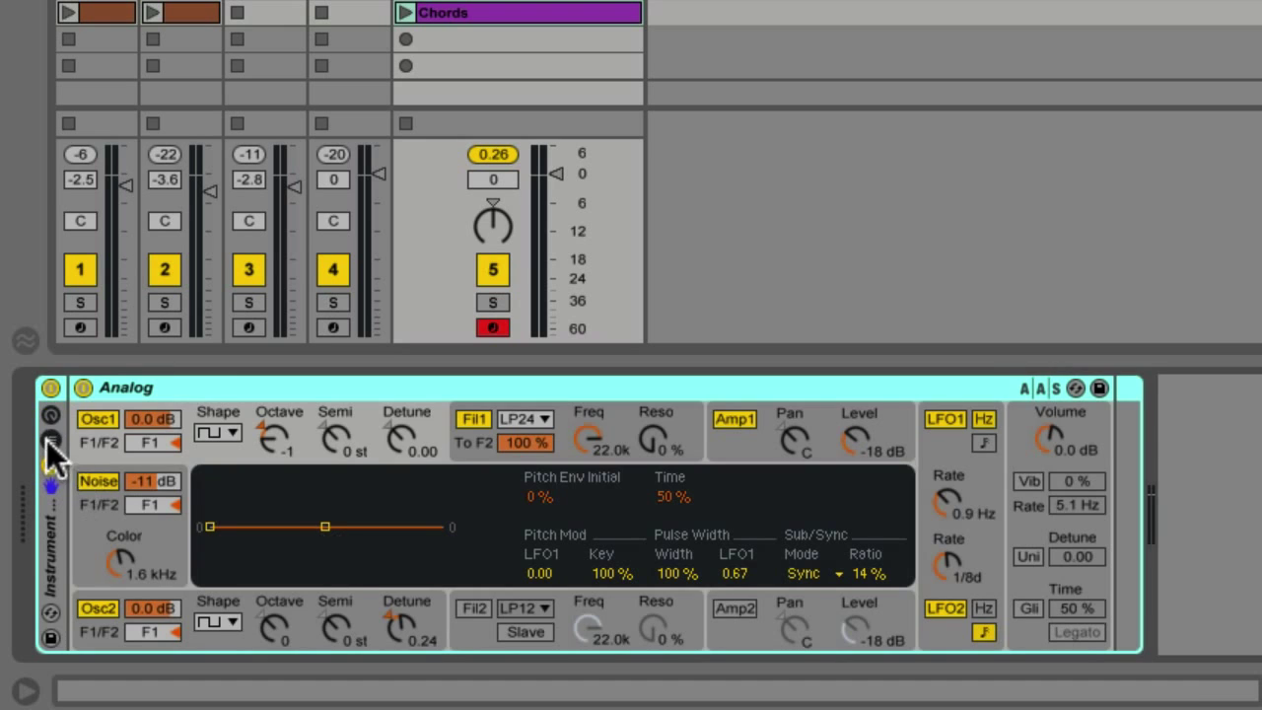
pyautogui.click(50, 440)
pyautogui.click(162, 459)
pyautogui.hotkey('ctrl', 'r')
pyautogui.write('Analog 1')
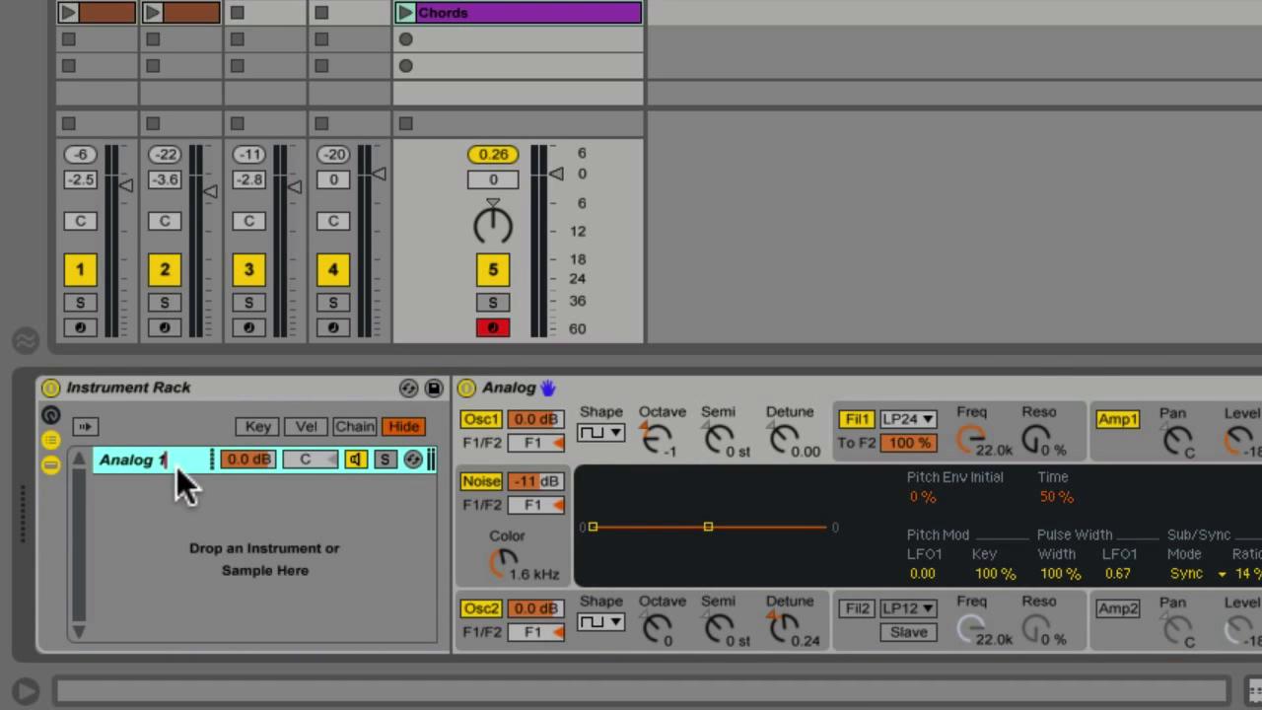
pyautogui.press('Return')
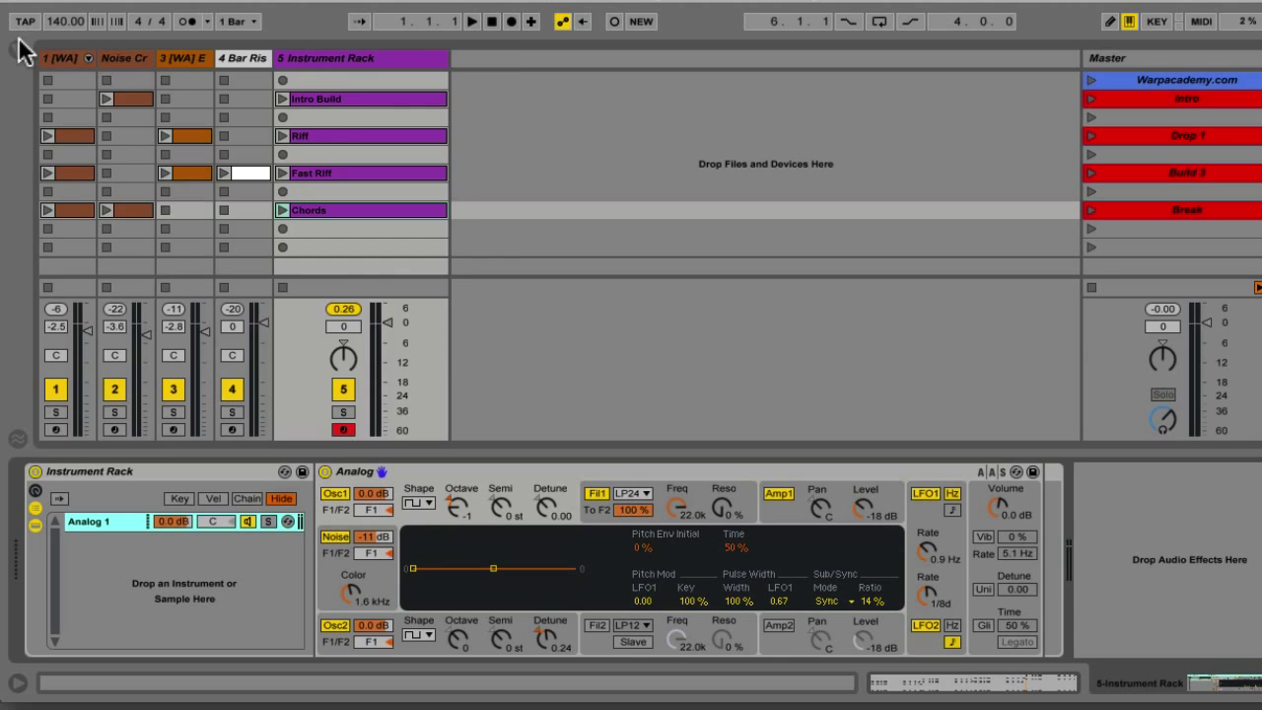
# Step: Add a second Analog instrument to the rack as a new chain named Analog 2
pyautogui.click(18, 33)
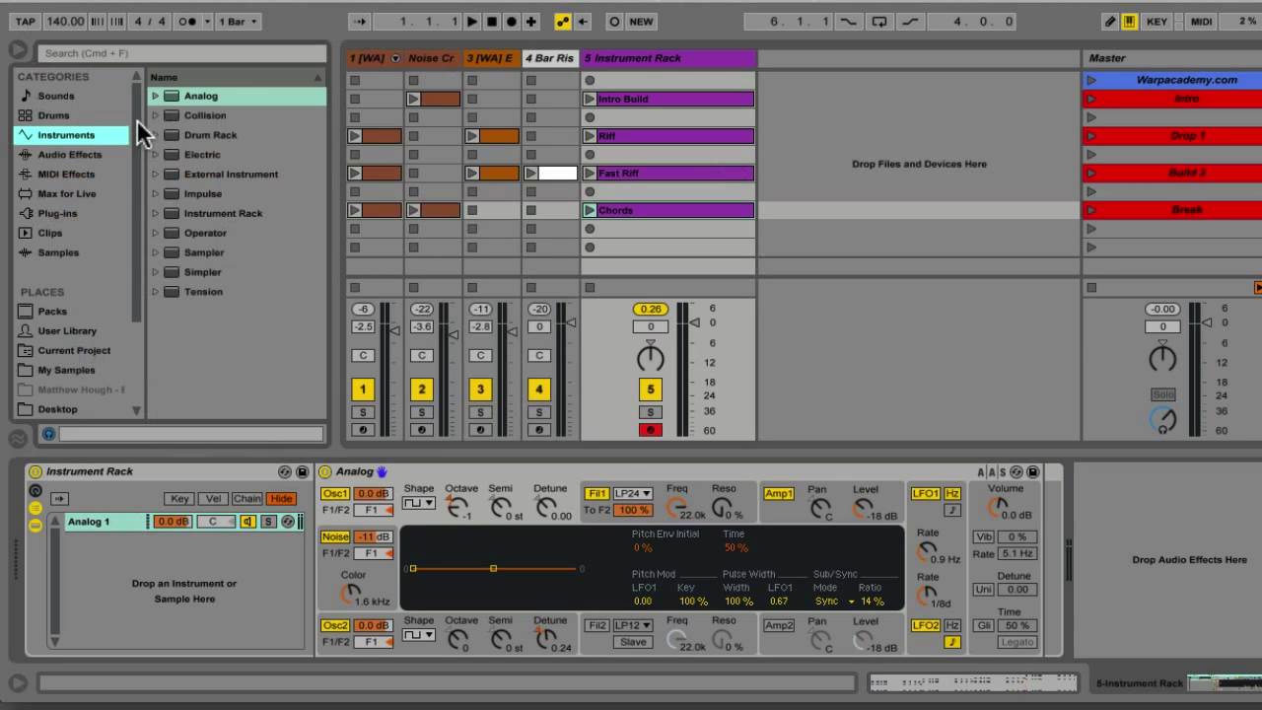
pyautogui.moveTo(172, 81); pyautogui.dragTo(120, 544)
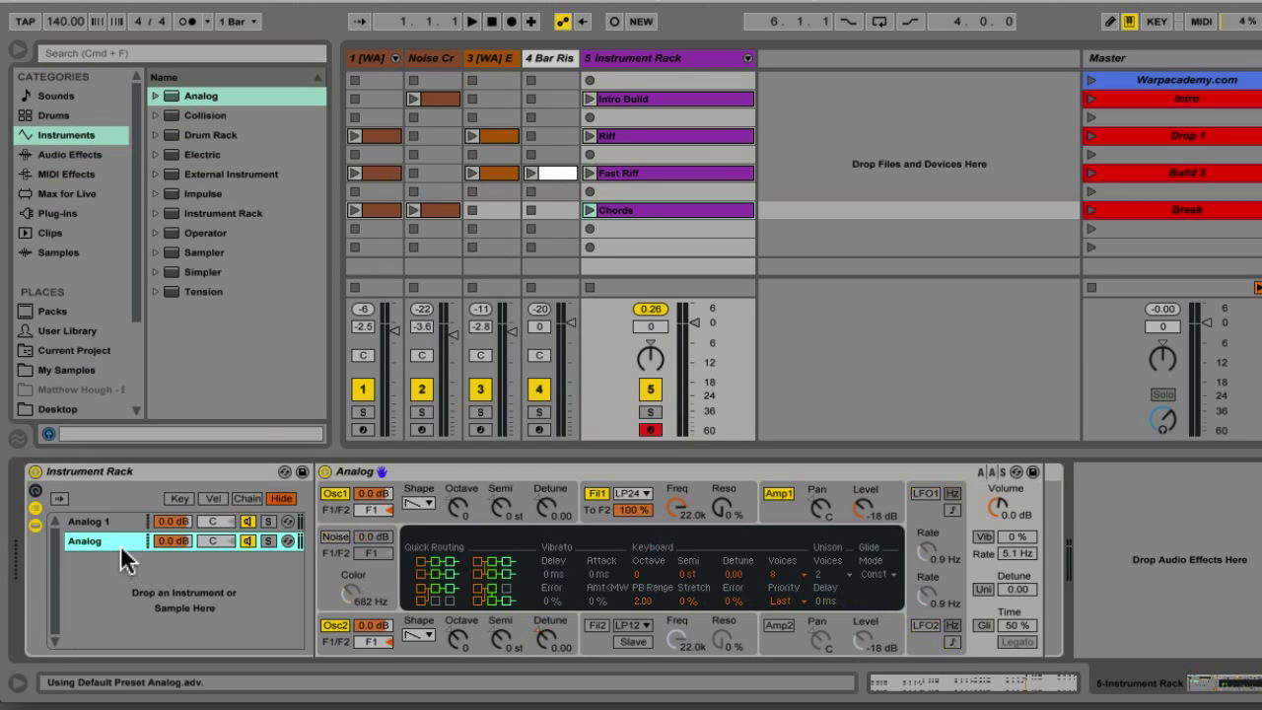
pyautogui.hotkey('ctrl', 'r')
pyautogui.write('Analog 2')
pyautogui.press('Return')
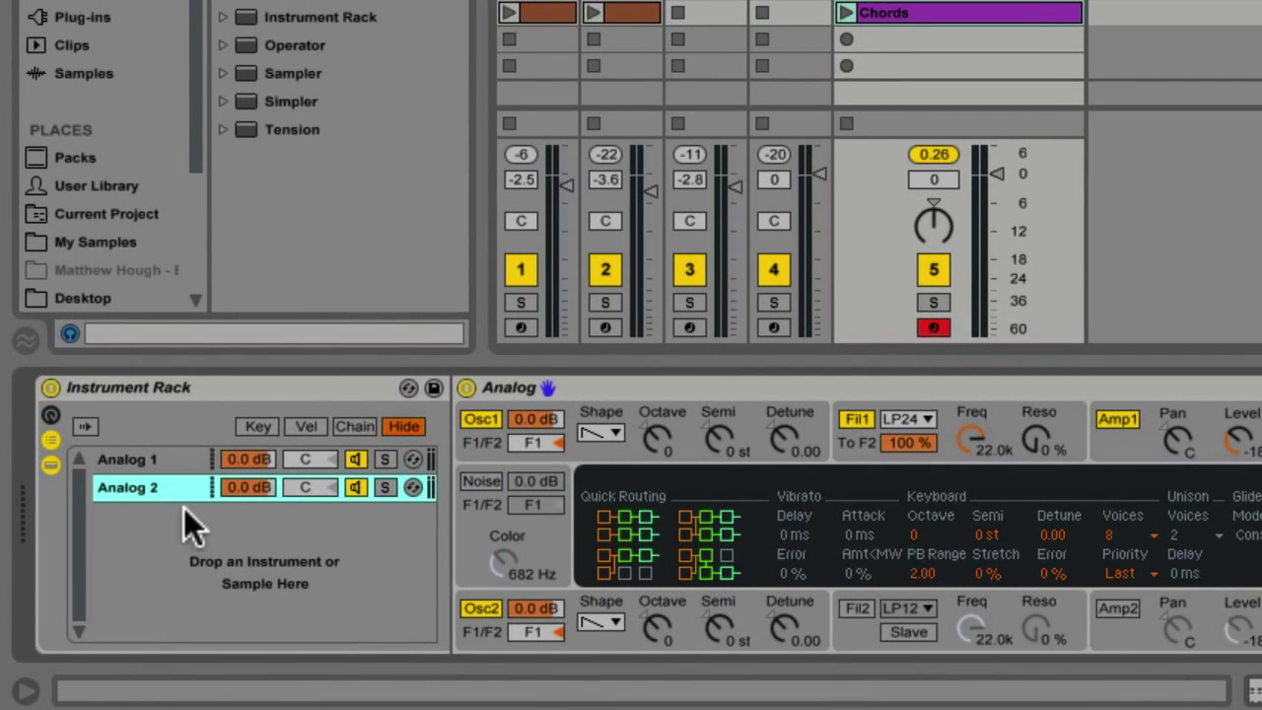
# Step: Mute the Analog 1 chain and set Osc1 of Analog 2 to the rectangle wave
pyautogui.click(354, 459)
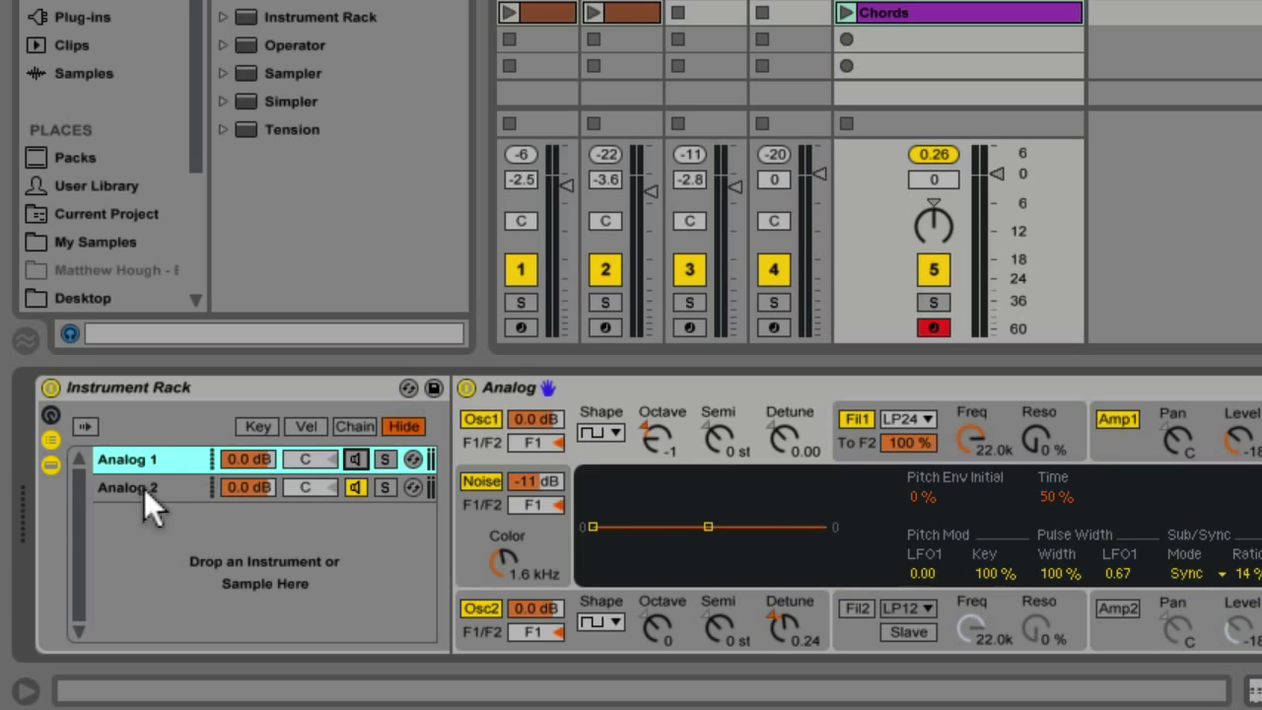
pyautogui.click(144, 488)
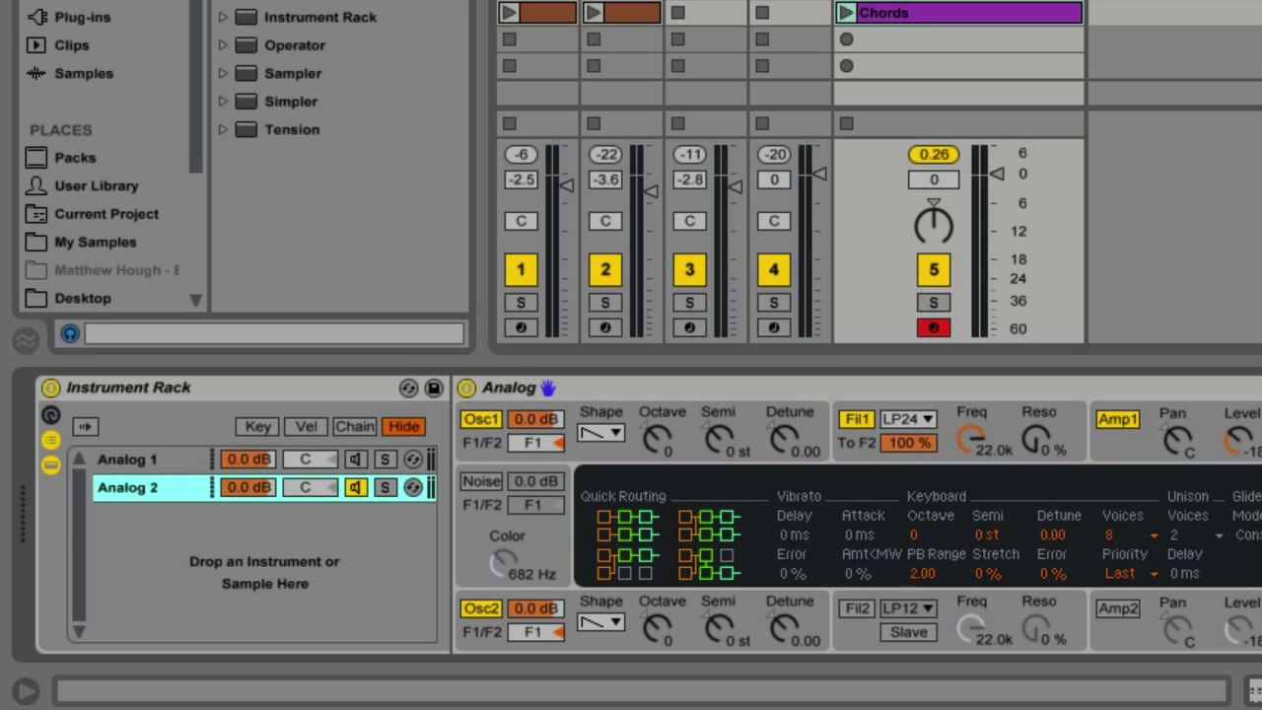
pyautogui.click(601, 432)
pyautogui.click(611, 491)
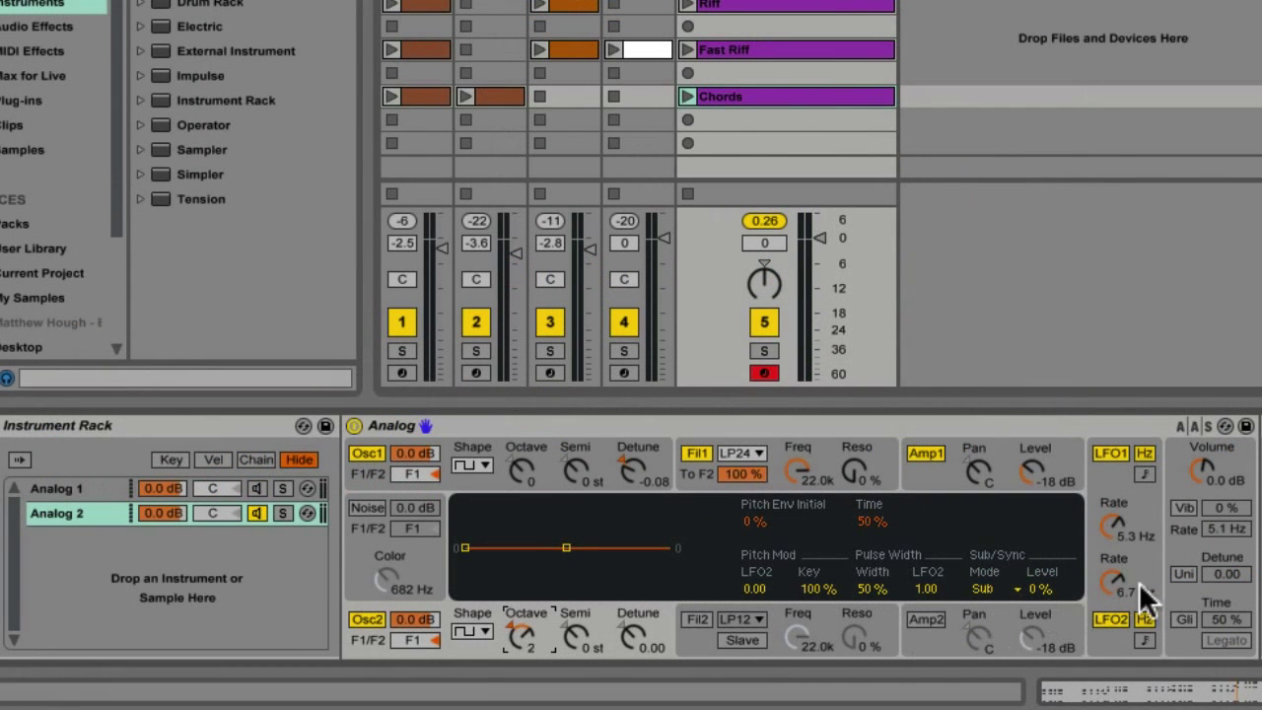
# Step: Turn on unison for Analog 2 and set its detune to 46.09
pyautogui.click(1180, 585)
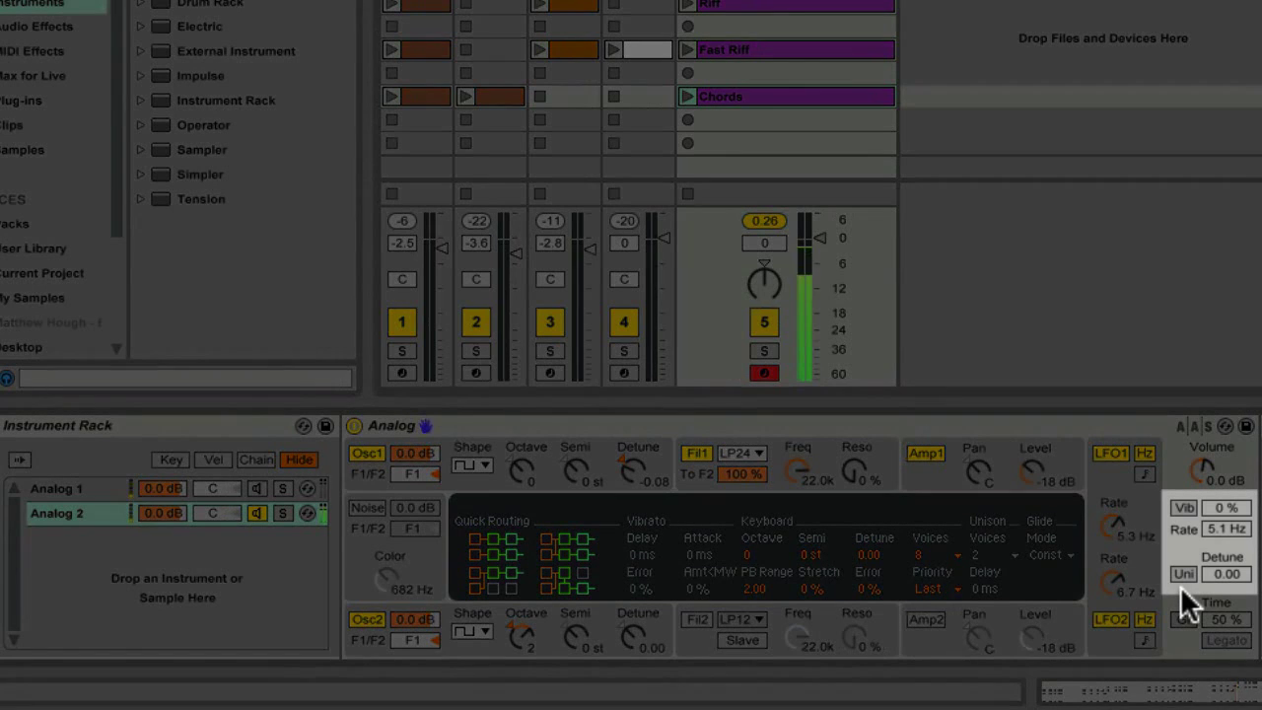
pyautogui.click(1183, 576)
pyautogui.moveTo(1218, 574); pyautogui.dragTo(1220, 507)
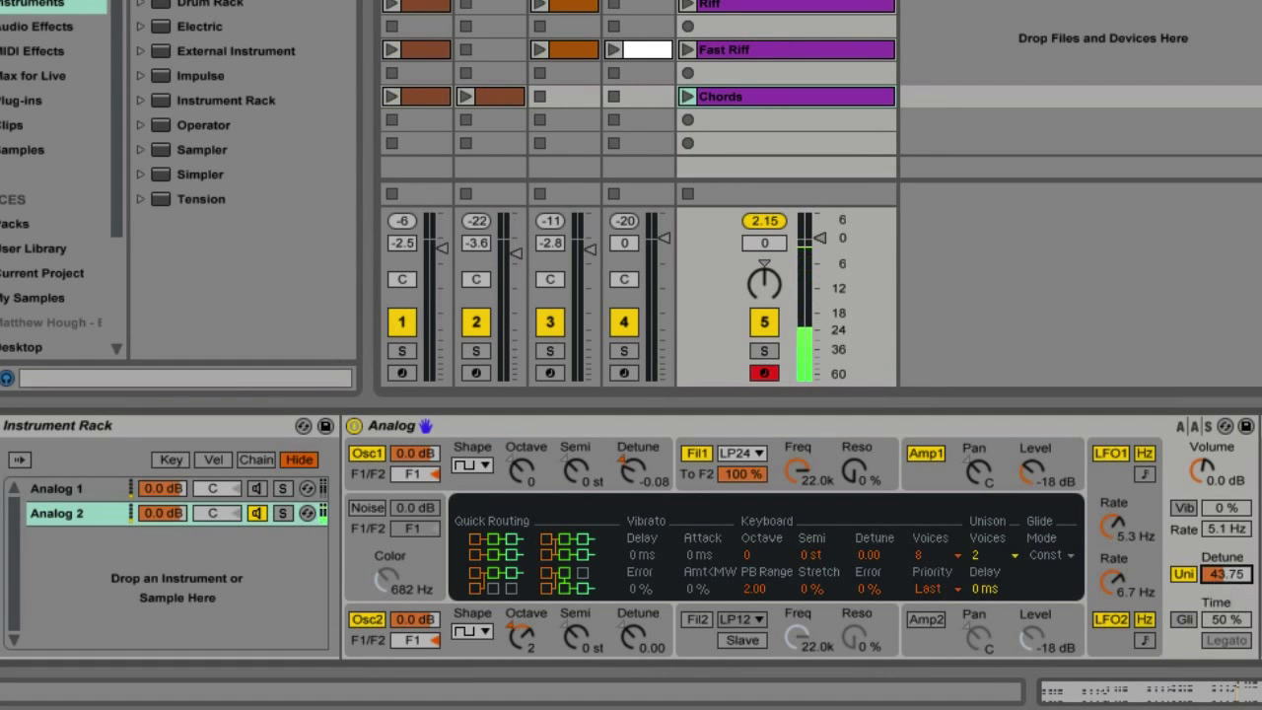
pyautogui.moveTo(1220, 574); pyautogui.dragTo(1220, 571)
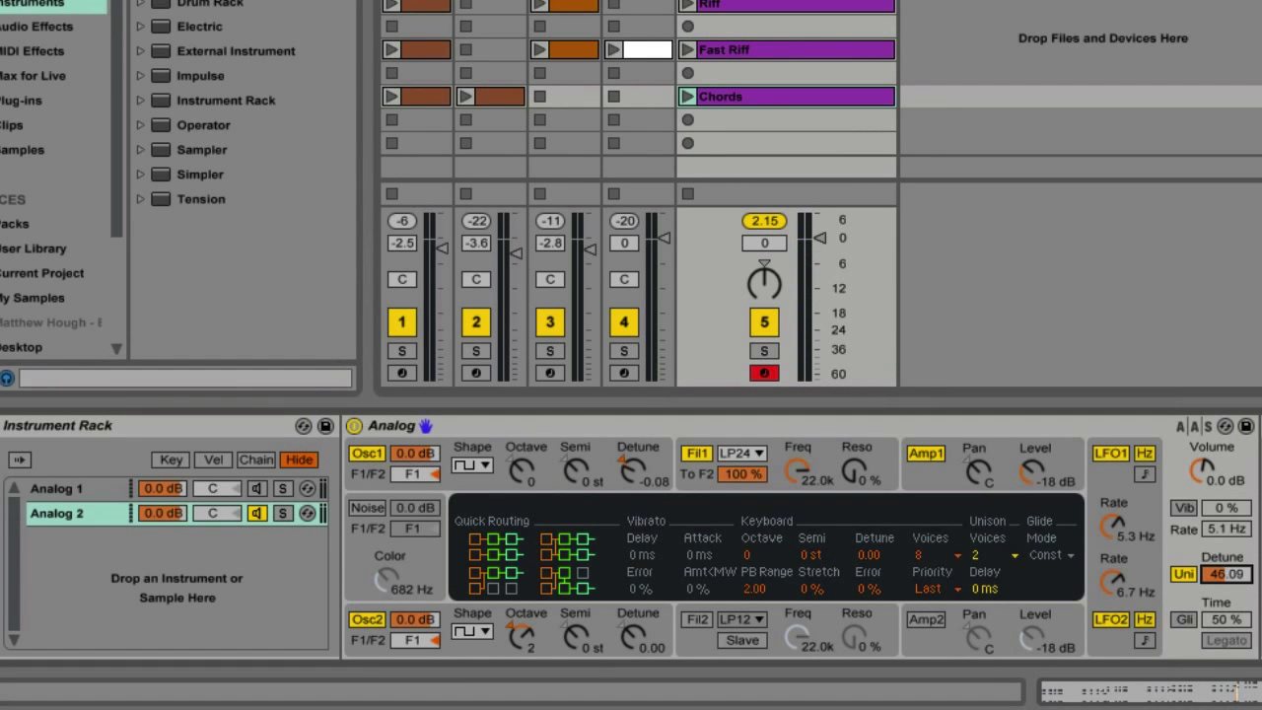
# Step: Turn on Analog 2's vibrato with a rate of 10 Hz and an amount of 51%
pyautogui.click(1184, 506)
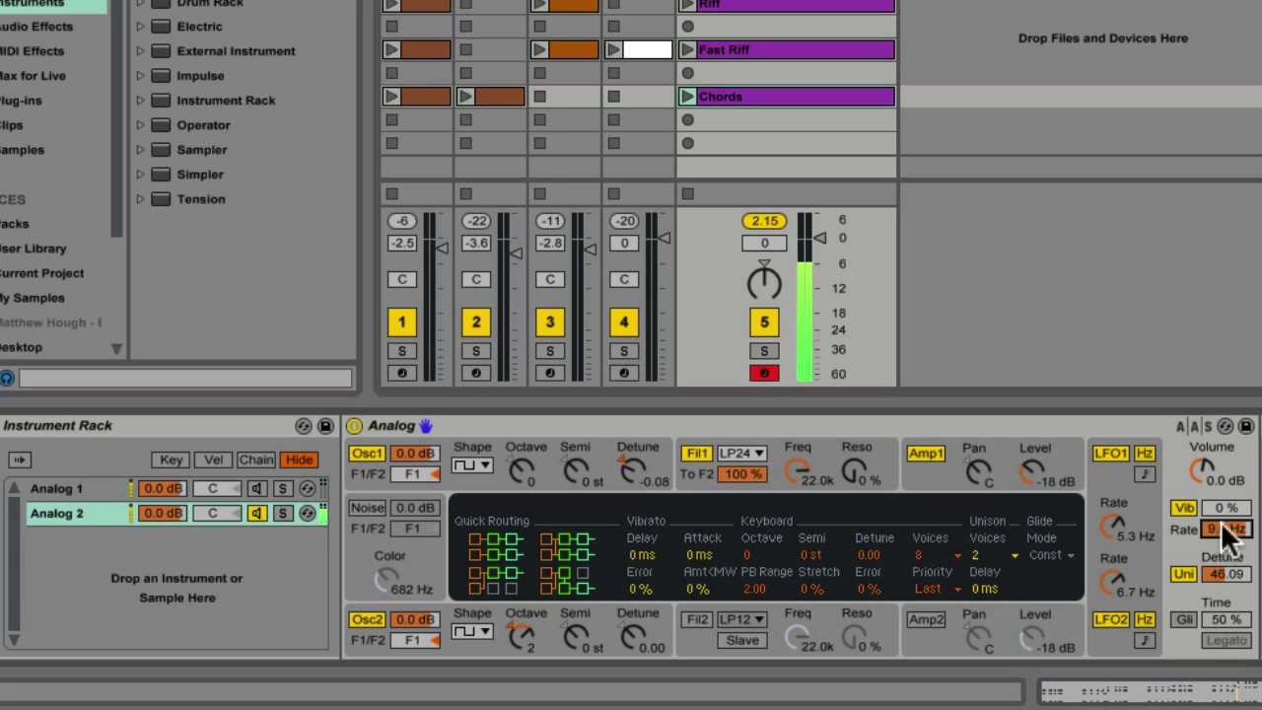
pyautogui.moveTo(1224, 529)
pyautogui.mouseDown()
pyautogui.moveTo(1224, 552)
pyautogui.moveTo(1227, 515)
pyautogui.mouseUp()
pyautogui.moveTo(1225, 507); pyautogui.dragTo(1225, 493)
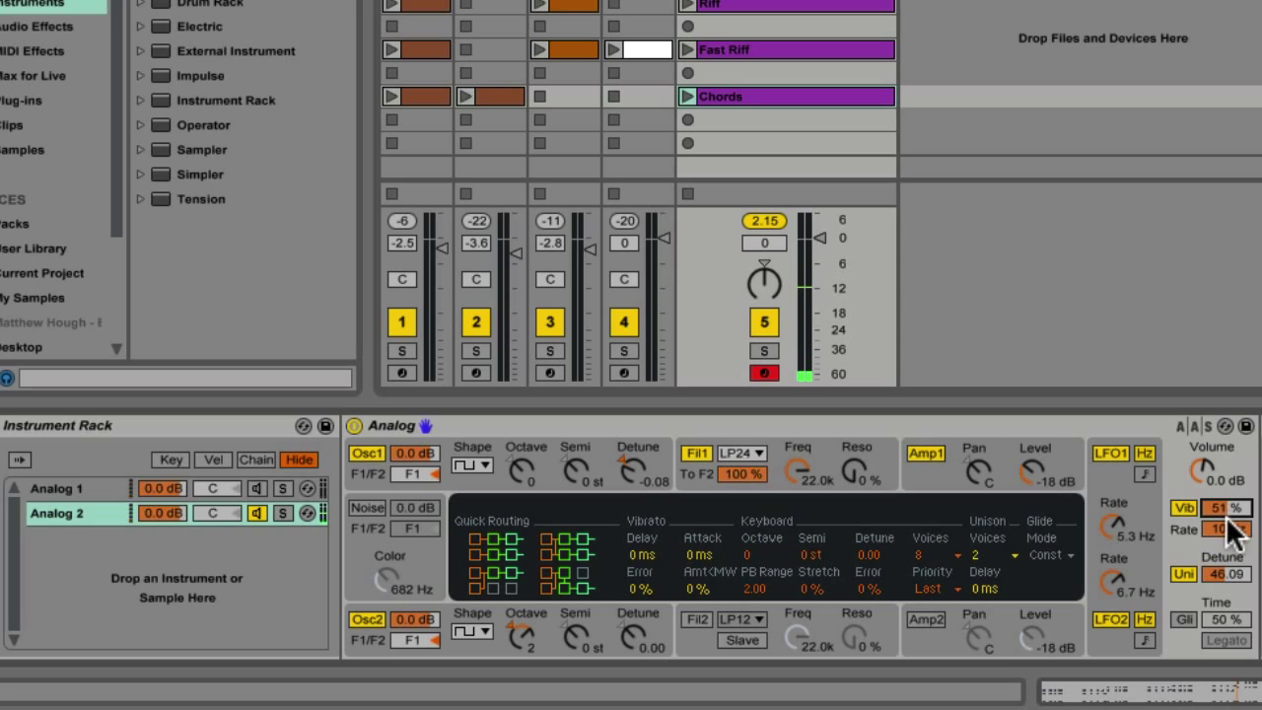
# Step: Change Analog 2's Fil1 to Low-pass 12dB/oct and set its To F2 amount to 0%
pyautogui.click(759, 451)
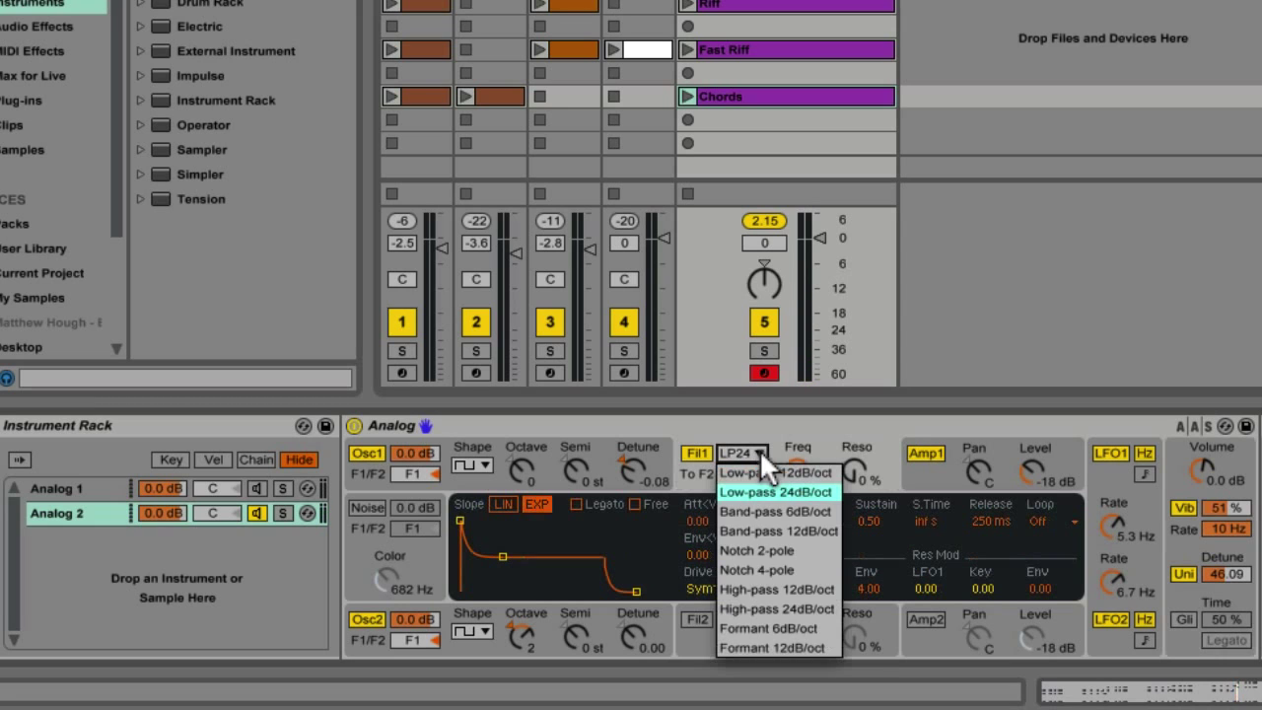
pyautogui.click(759, 463)
pyautogui.moveTo(758, 478); pyautogui.dragTo(758, 552)
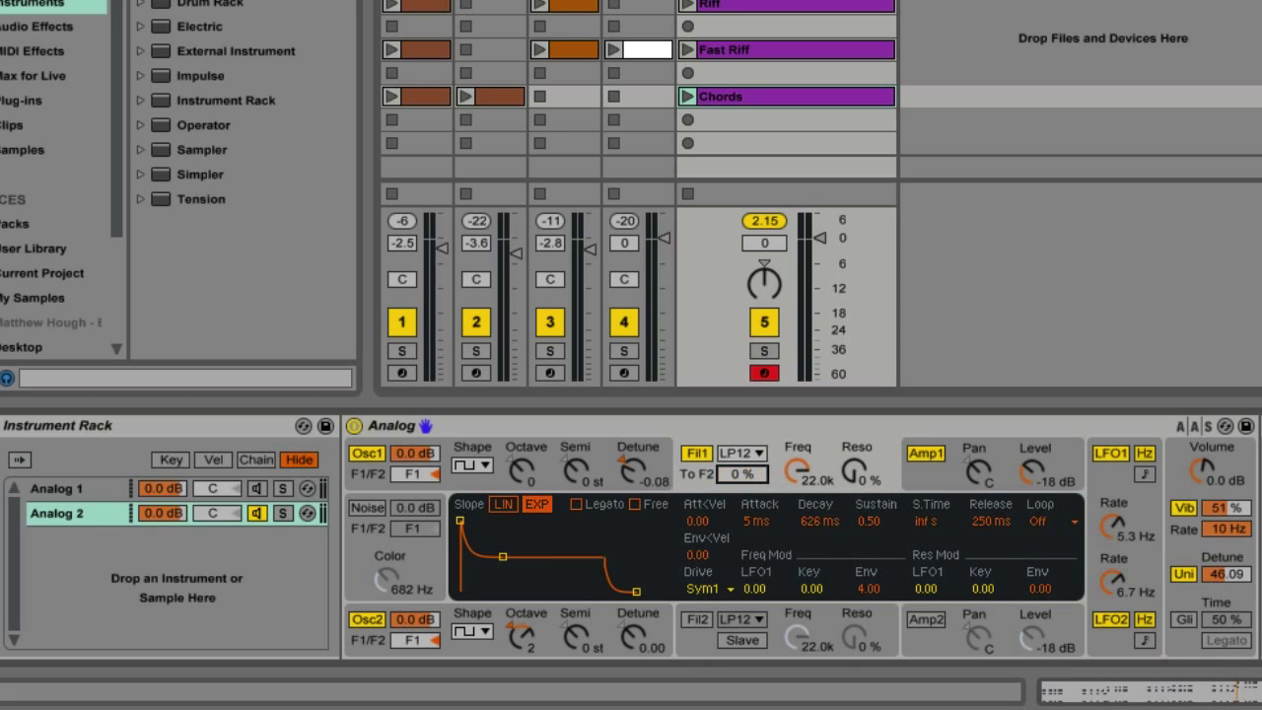
# Step: Set Fil1's cutoff frequency to 1.1 kHz and its resonance to 41%
pyautogui.click(795, 464)
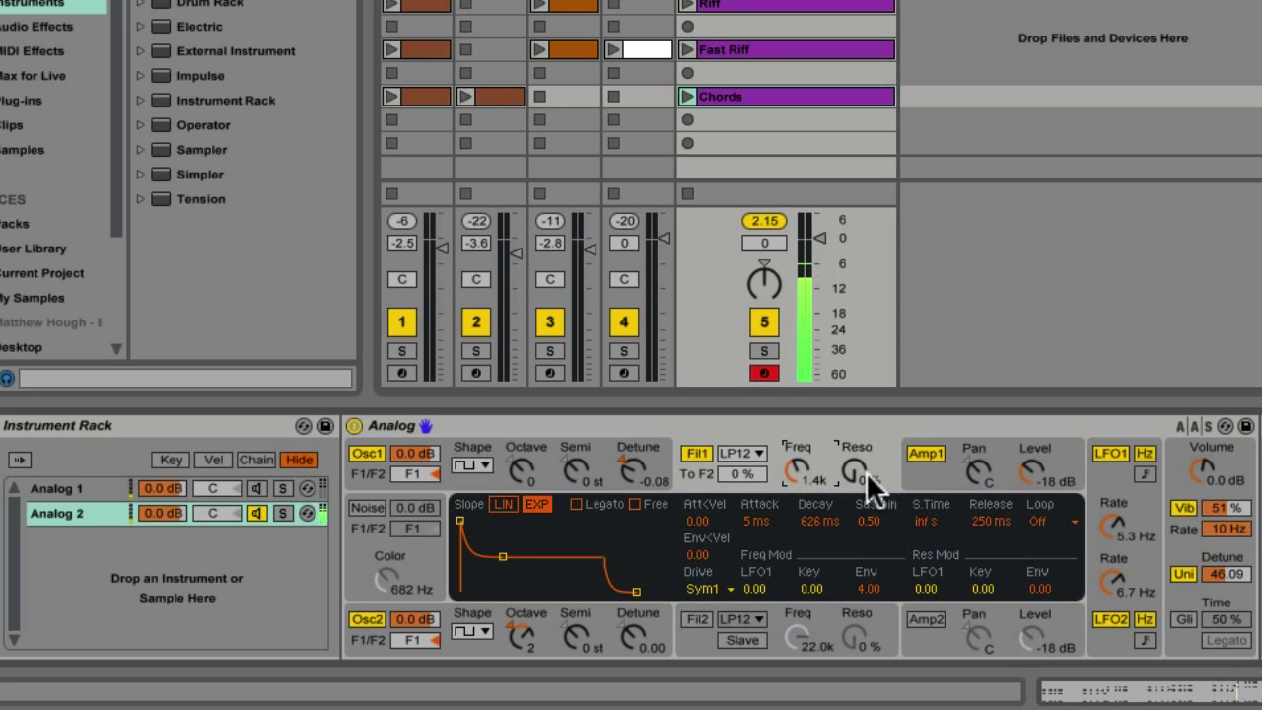
pyautogui.moveTo(814, 479); pyautogui.dragTo(865, 474)
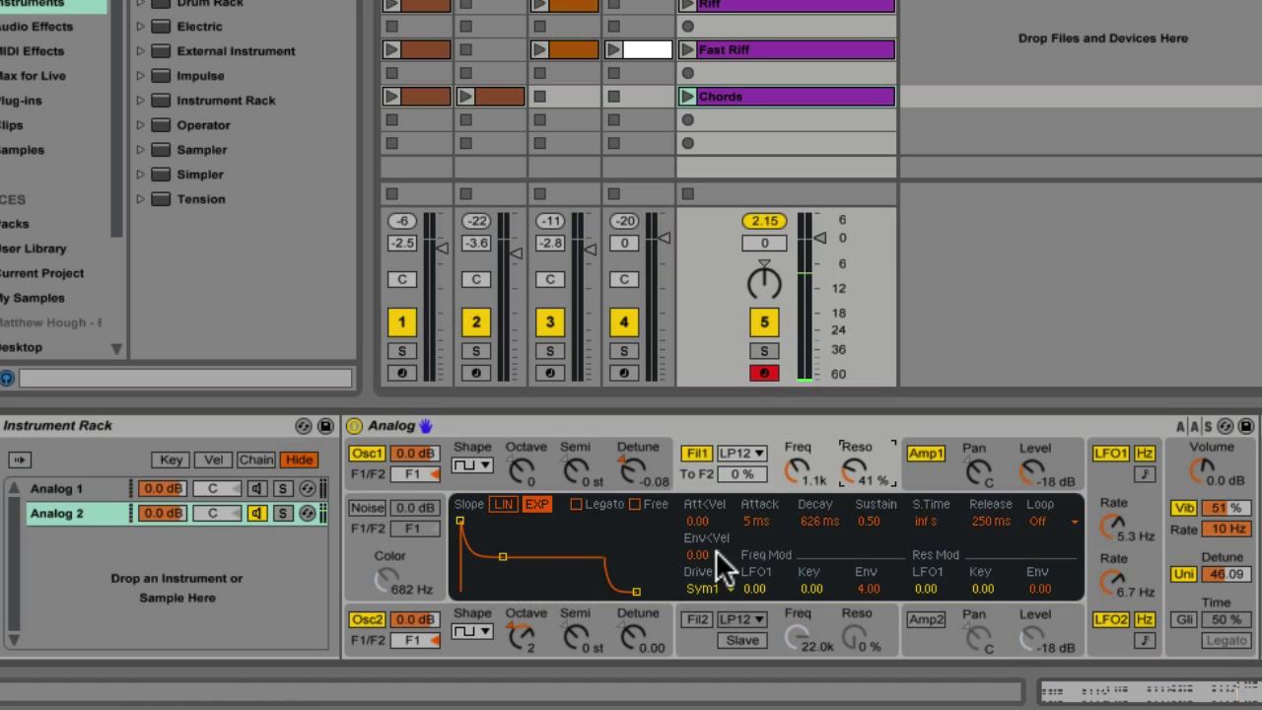
# Step: Shorten Fil1's envelope by setting its sustain to 0.00 and its decay to 62 ms
pyautogui.moveTo(502, 554); pyautogui.dragTo(496, 591)
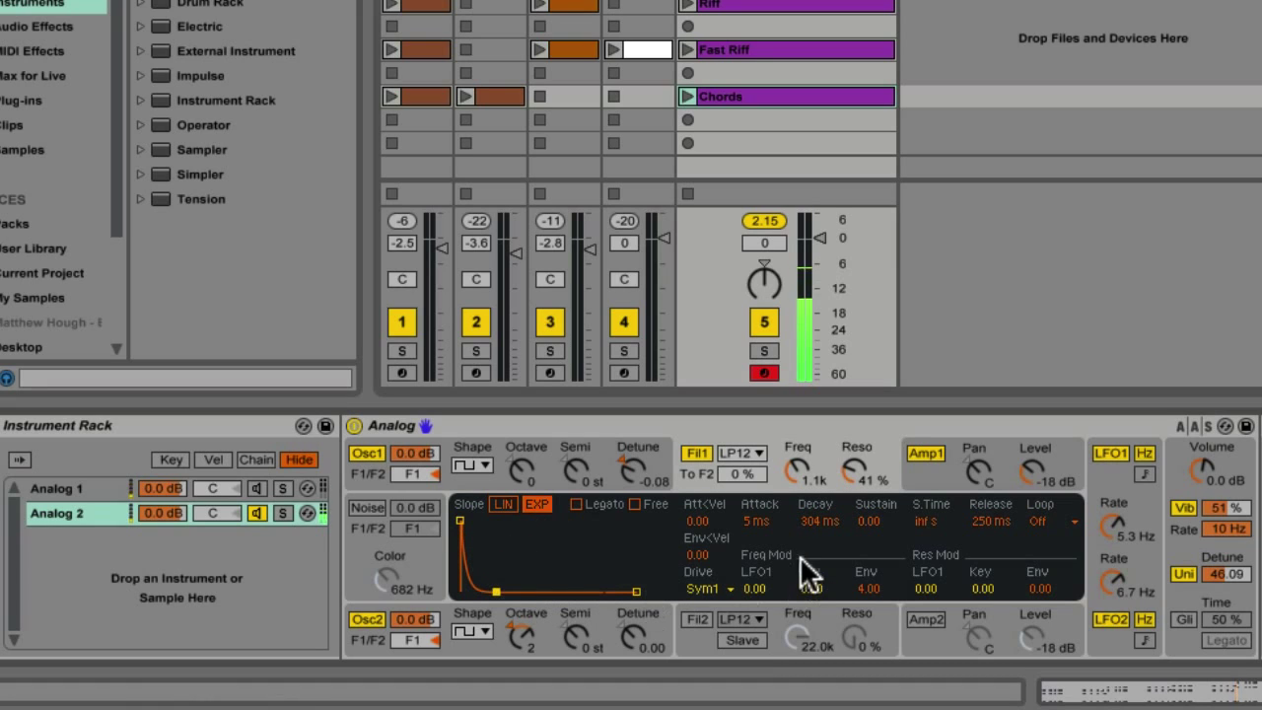
pyautogui.moveTo(820, 518)
pyautogui.mouseDown()
pyautogui.moveTo(821, 552)
pyautogui.moveTo(820, 532)
pyautogui.mouseUp()
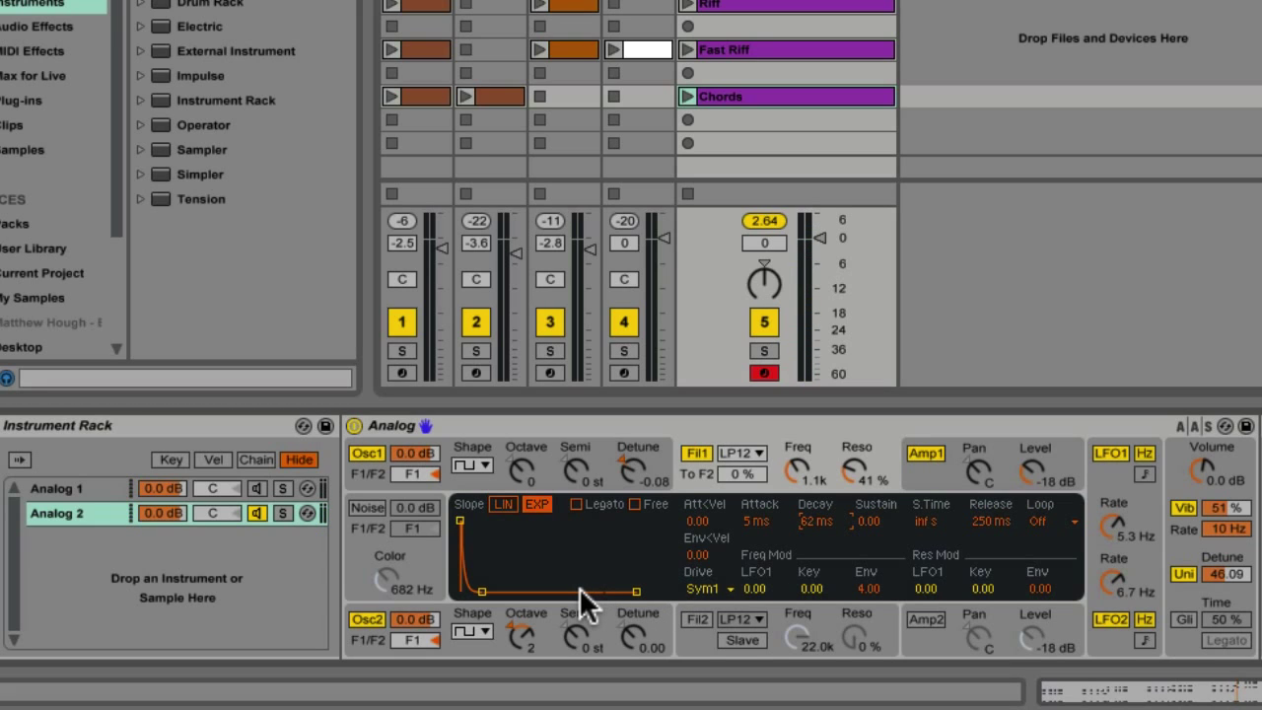
# Step: Unmute the Analog 1 chain and lower the Analog 2 chain's volume to blend the two layers
pyautogui.click(256, 487)
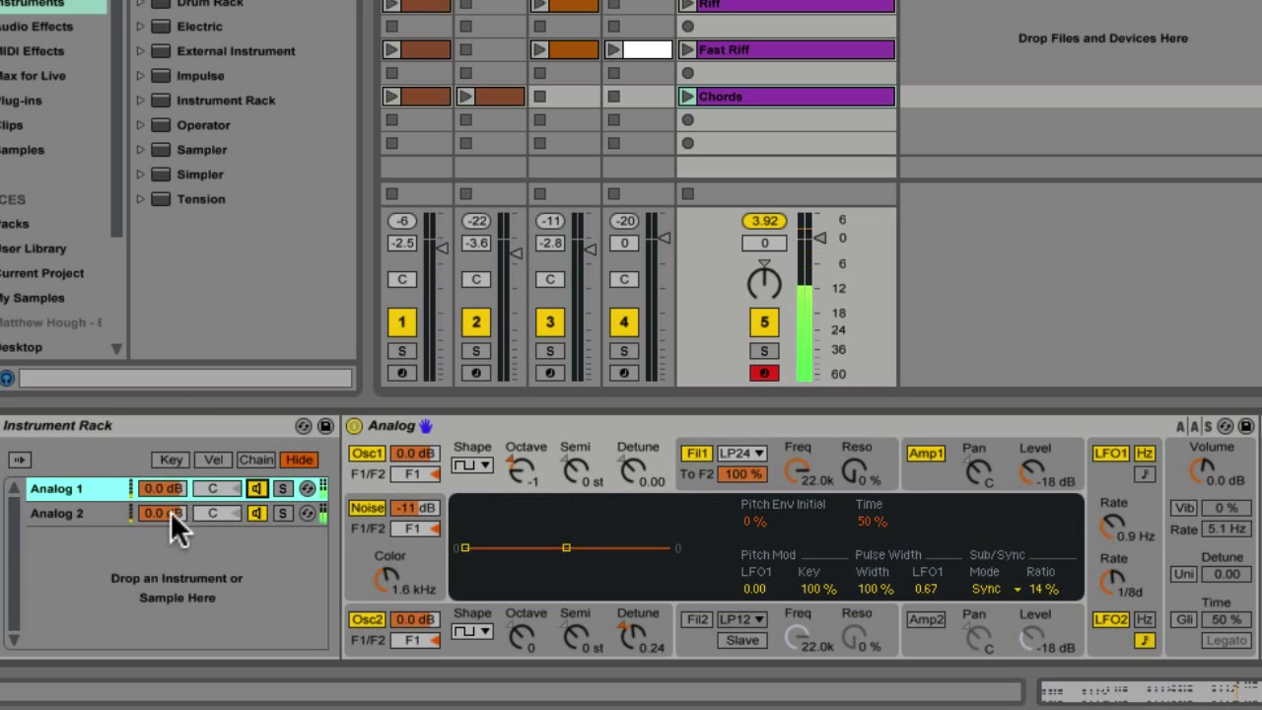
pyautogui.moveTo(170, 510); pyautogui.dragTo(163, 514)
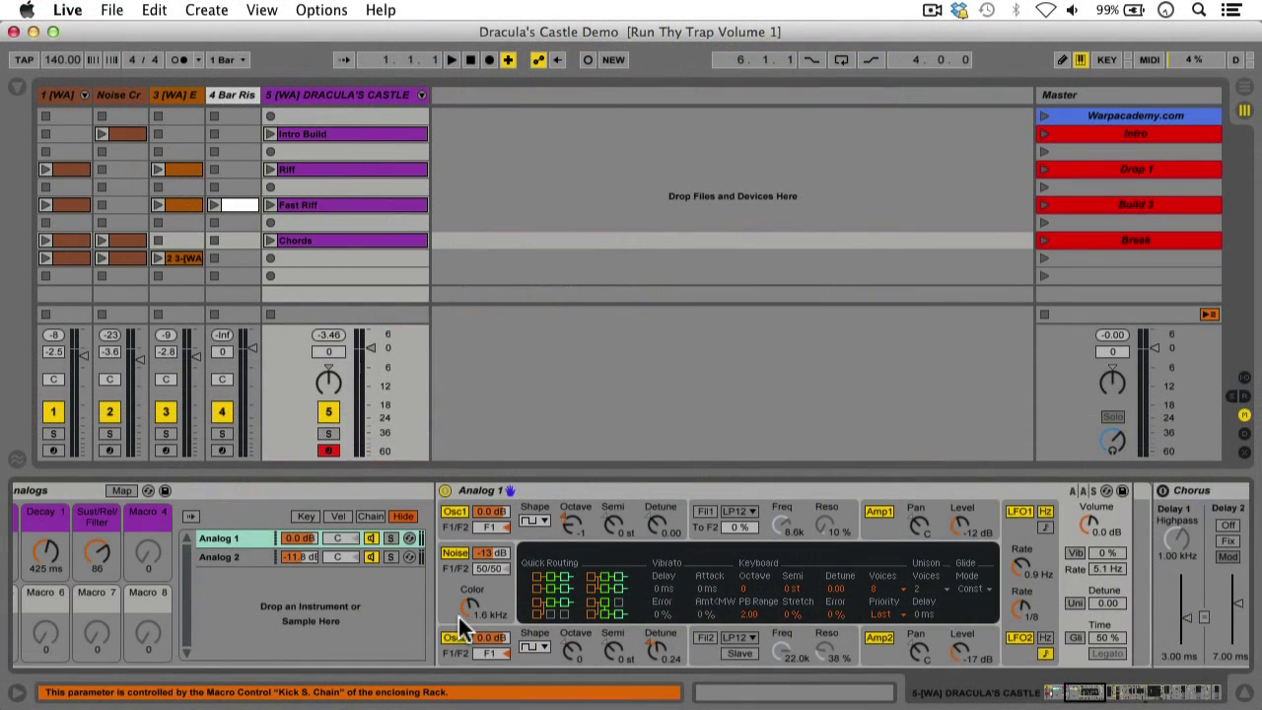
# Step: Turn on the Chorus effect that follows the [WA] 2 Analogs rack in the device chain
pyautogui.hscroll(-5, 464, 626)
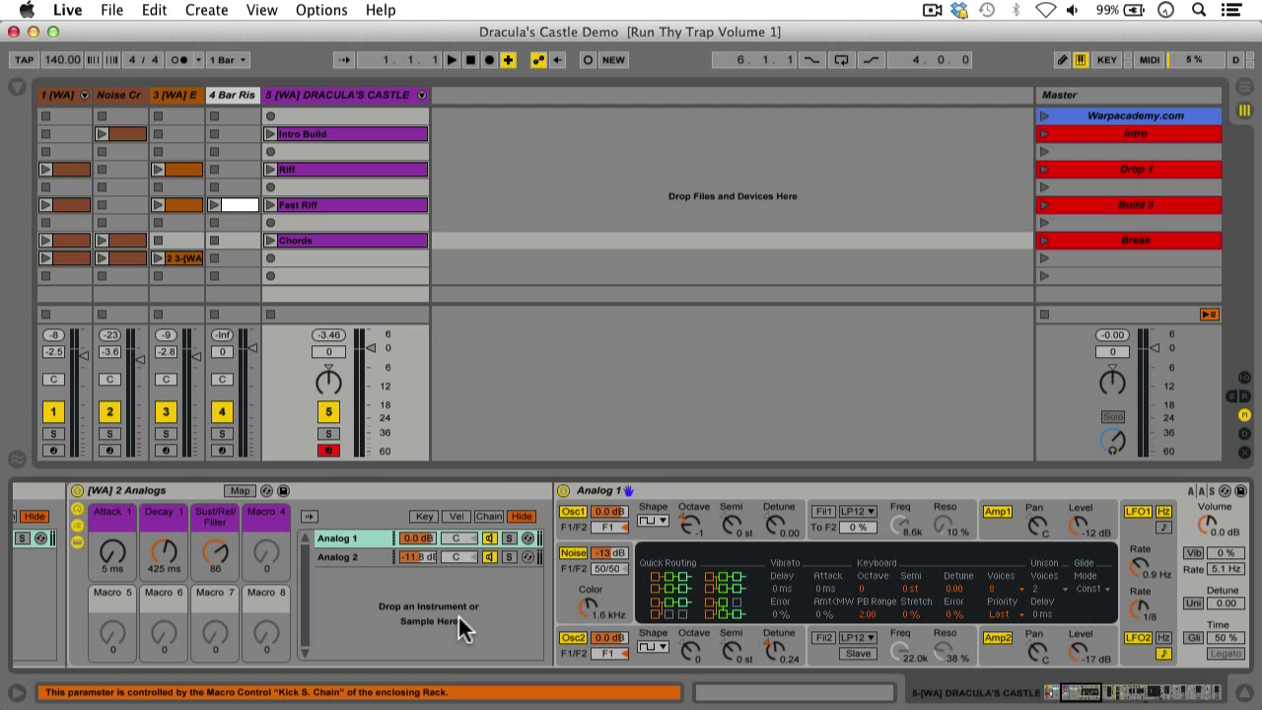
pyautogui.hscroll(10, 458, 614)
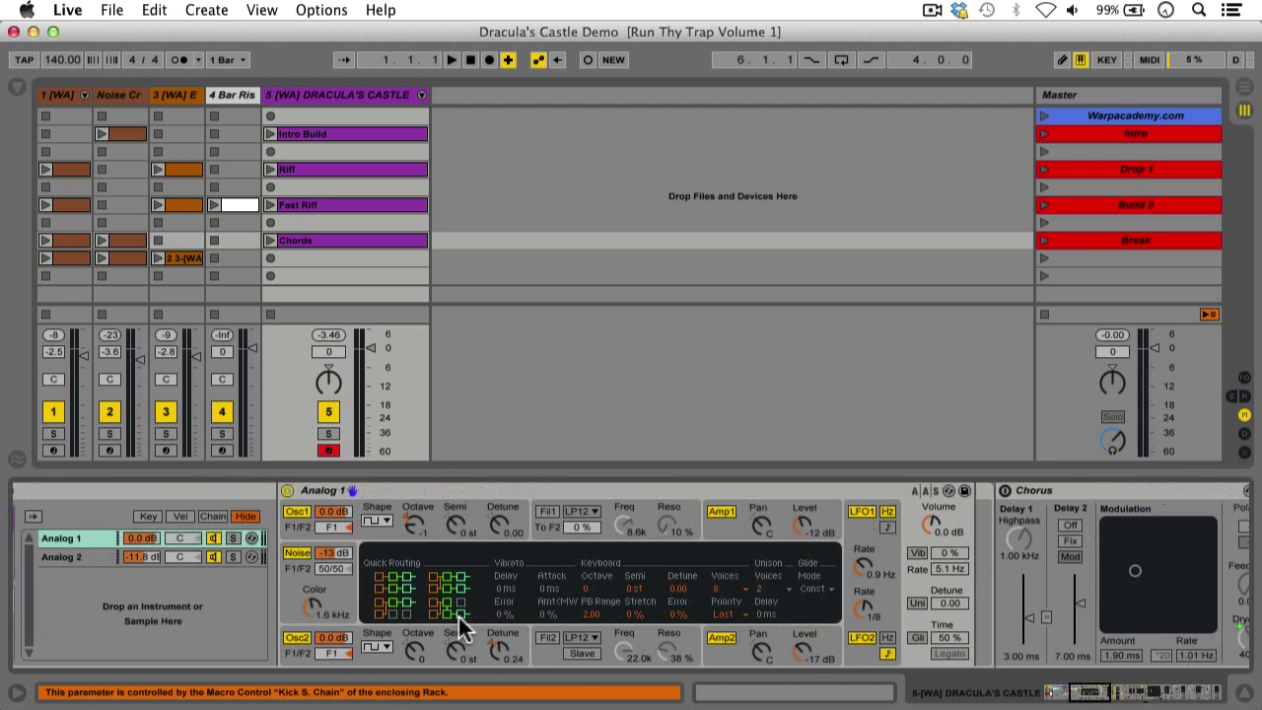
pyautogui.hscroll(15, 458, 617)
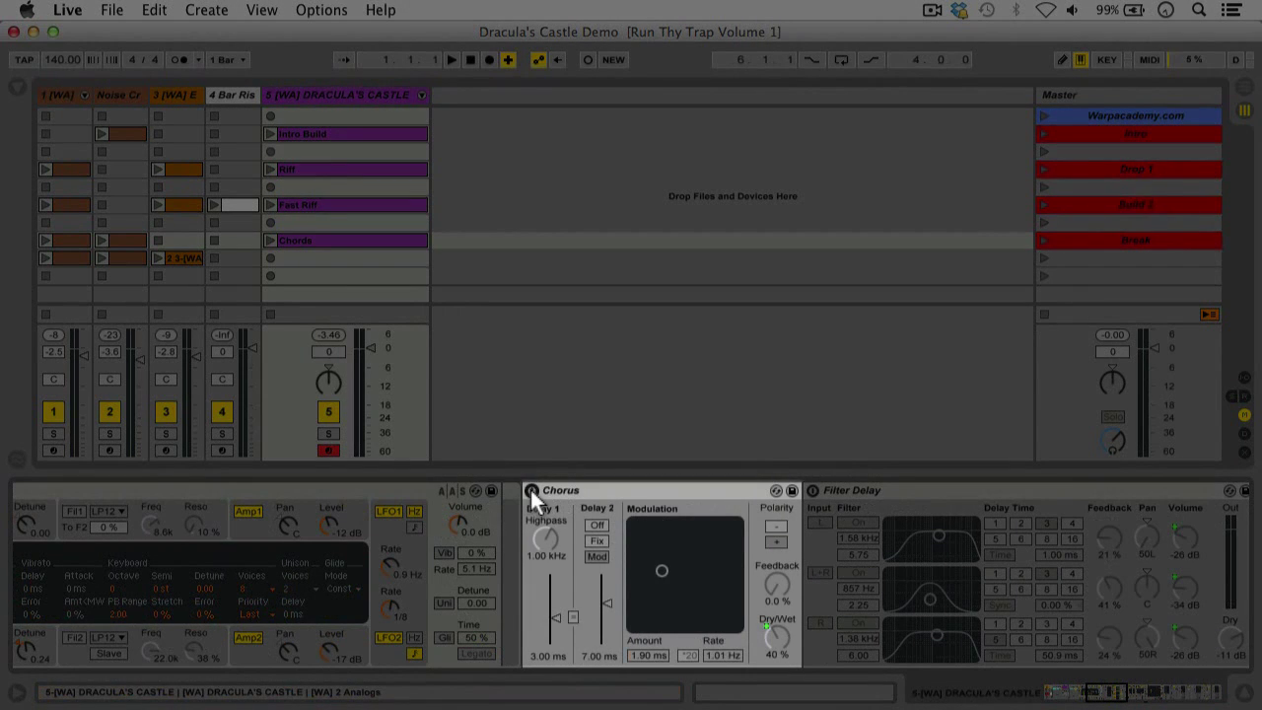
pyautogui.click(532, 490)
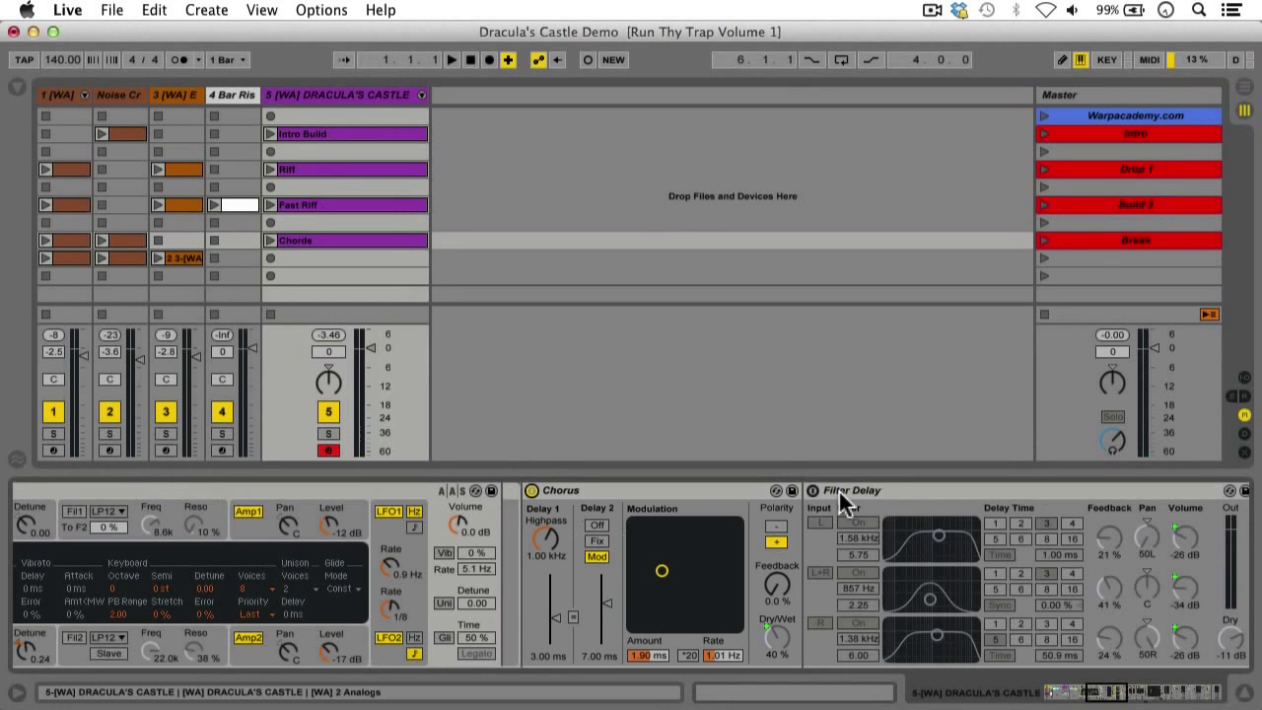
# Step: Turn on the Filter Delay and Reverb effects that follow the Chorus in the device chain
pyautogui.click(814, 490)
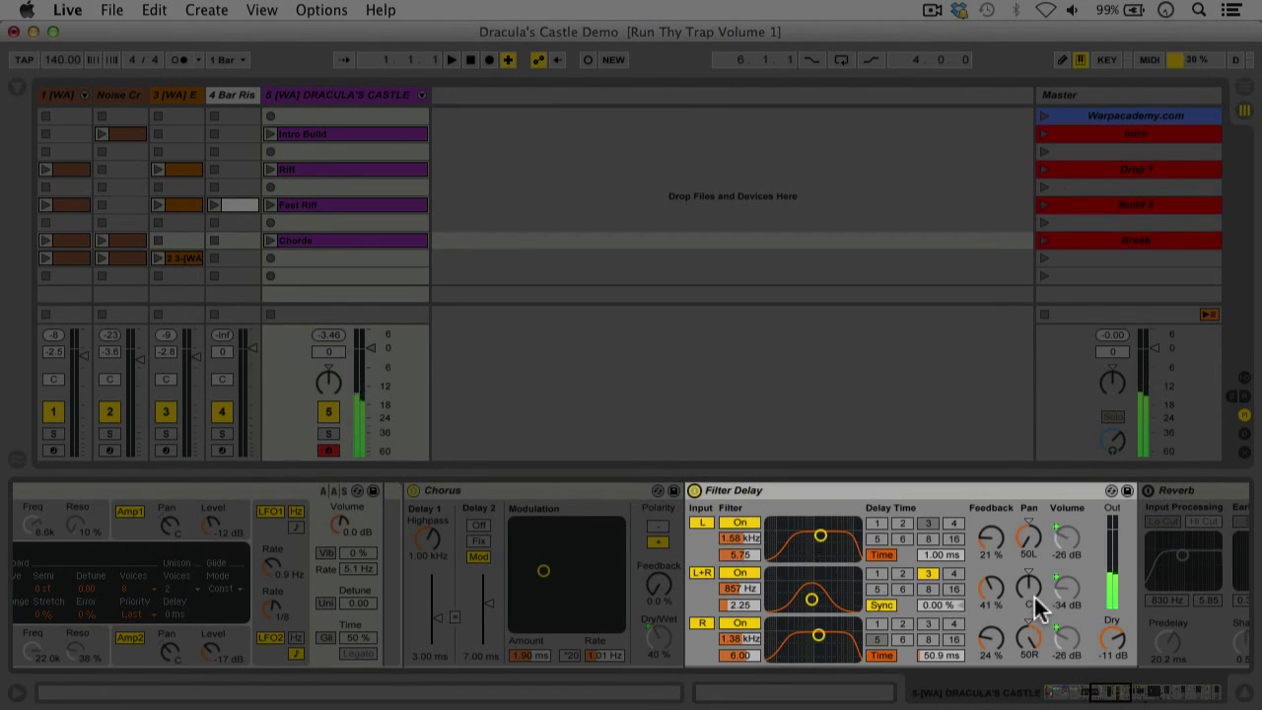
pyautogui.hscroll(5, 1033, 594)
pyautogui.hscroll(8, 1025, 600)
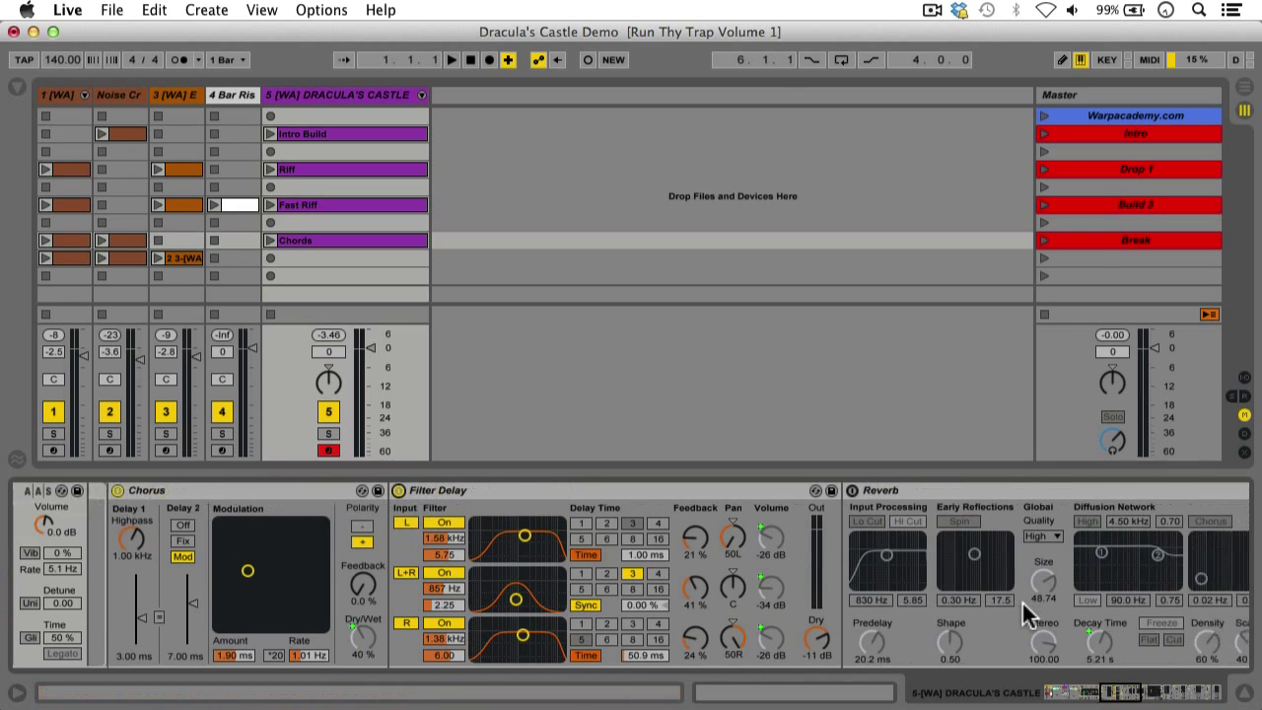
pyautogui.click(655, 490)
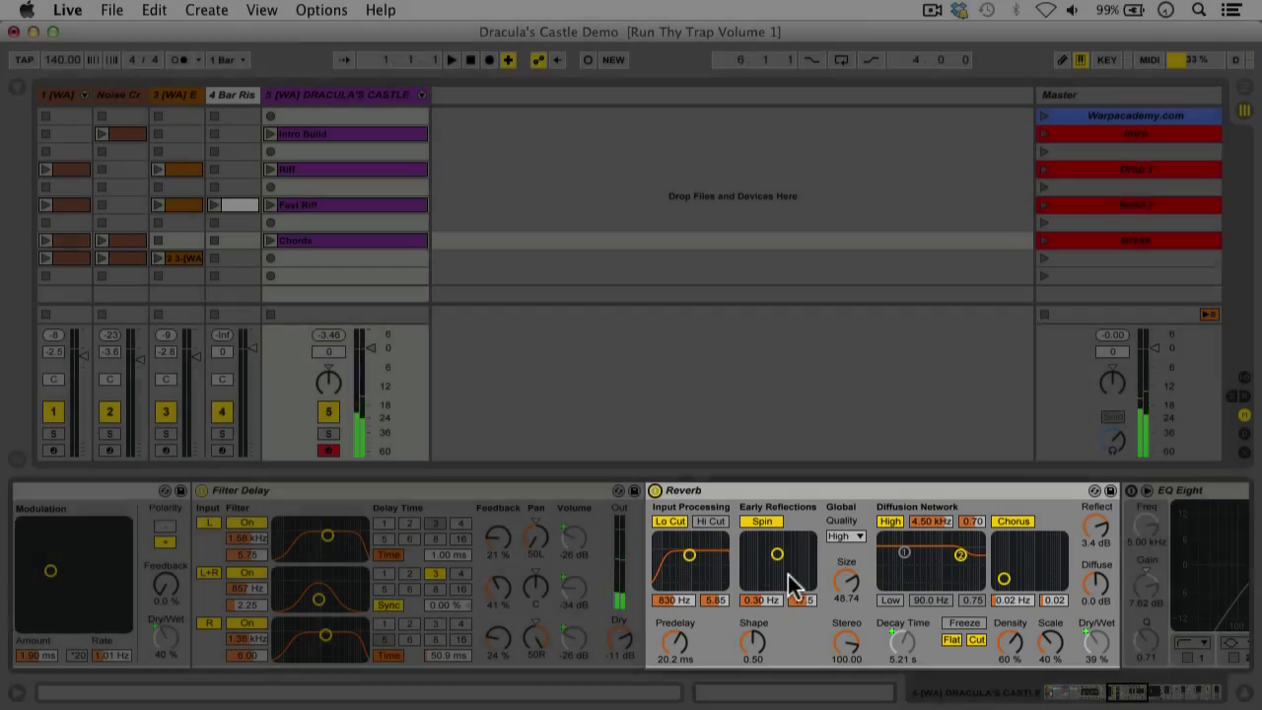
# Step: Turn on the EQ Eight and Auto Filter effects that follow the Reverb in the device chain
pyautogui.hscroll(6, 788, 583)
pyautogui.hscroll(6, 789, 584)
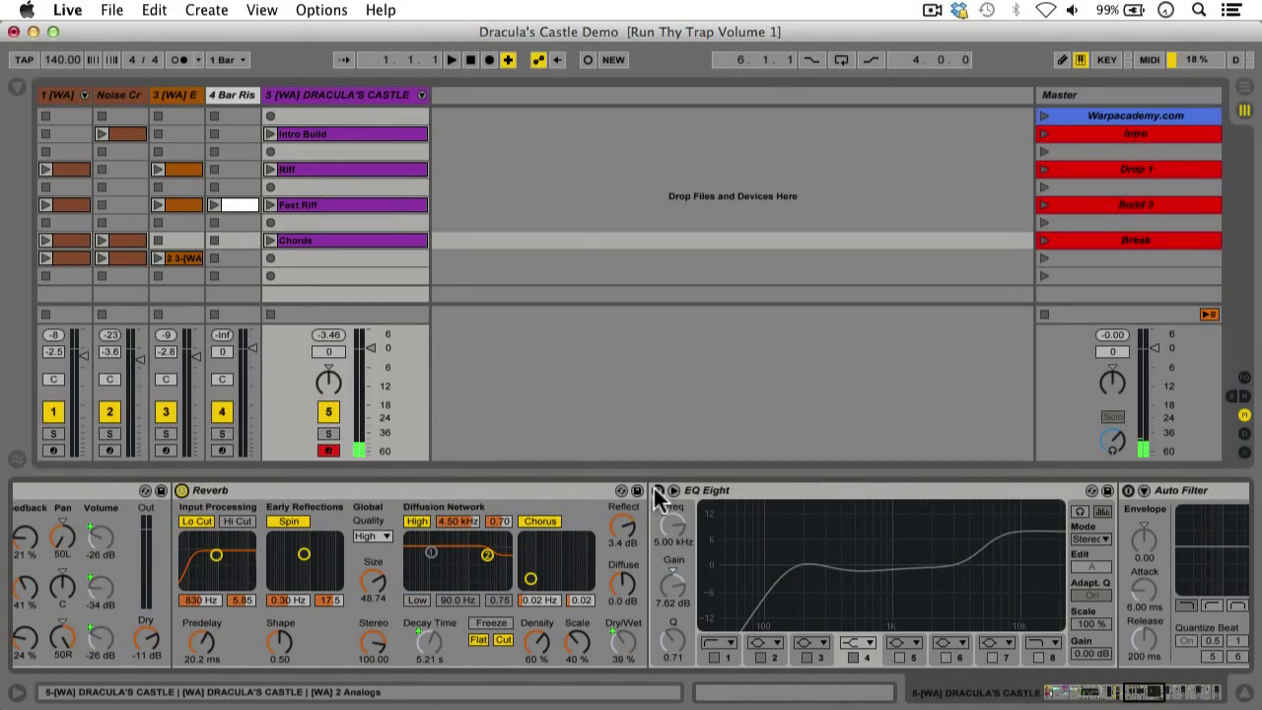
pyautogui.click(654, 488)
pyautogui.press('space')
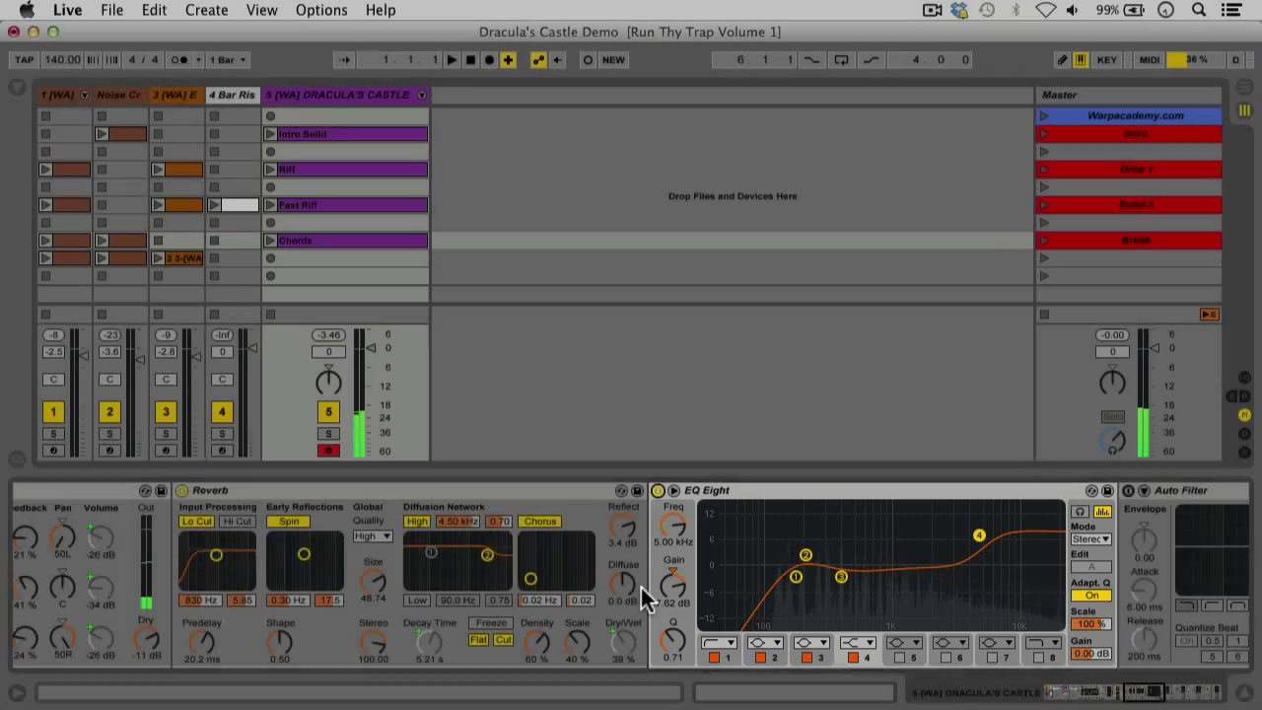
pyautogui.hscroll(6, 641, 587)
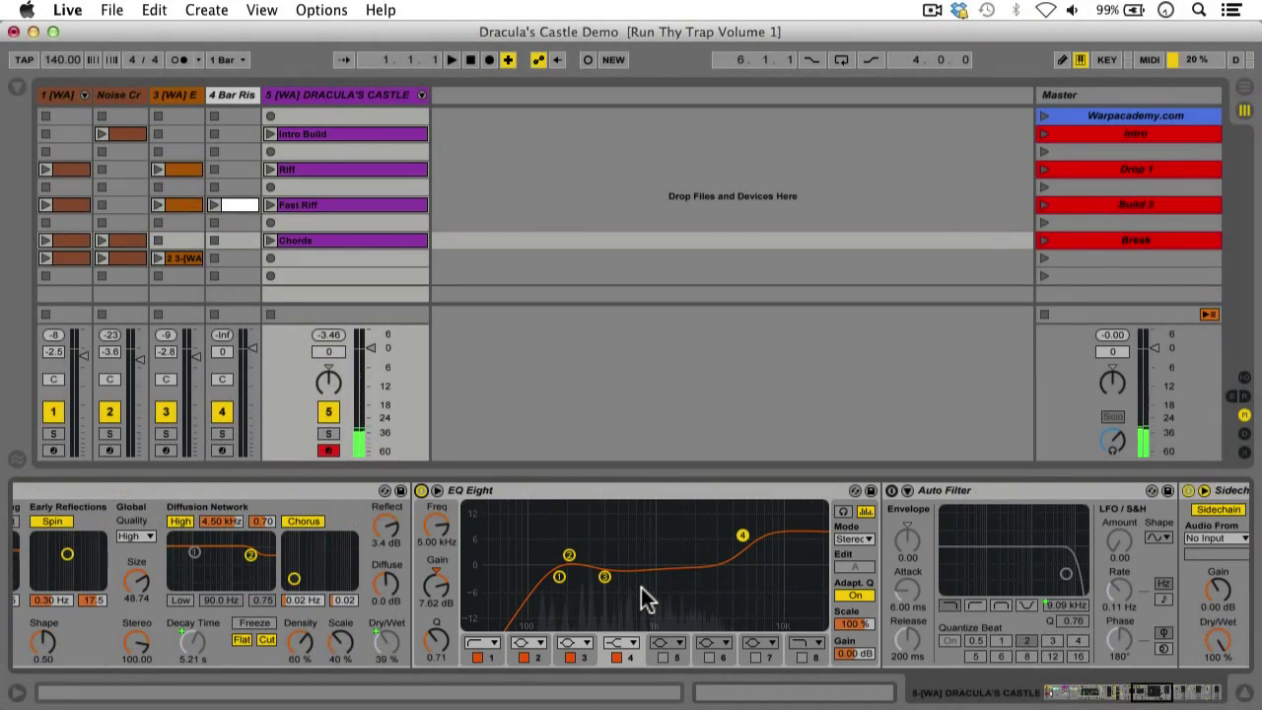
pyautogui.click(891, 491)
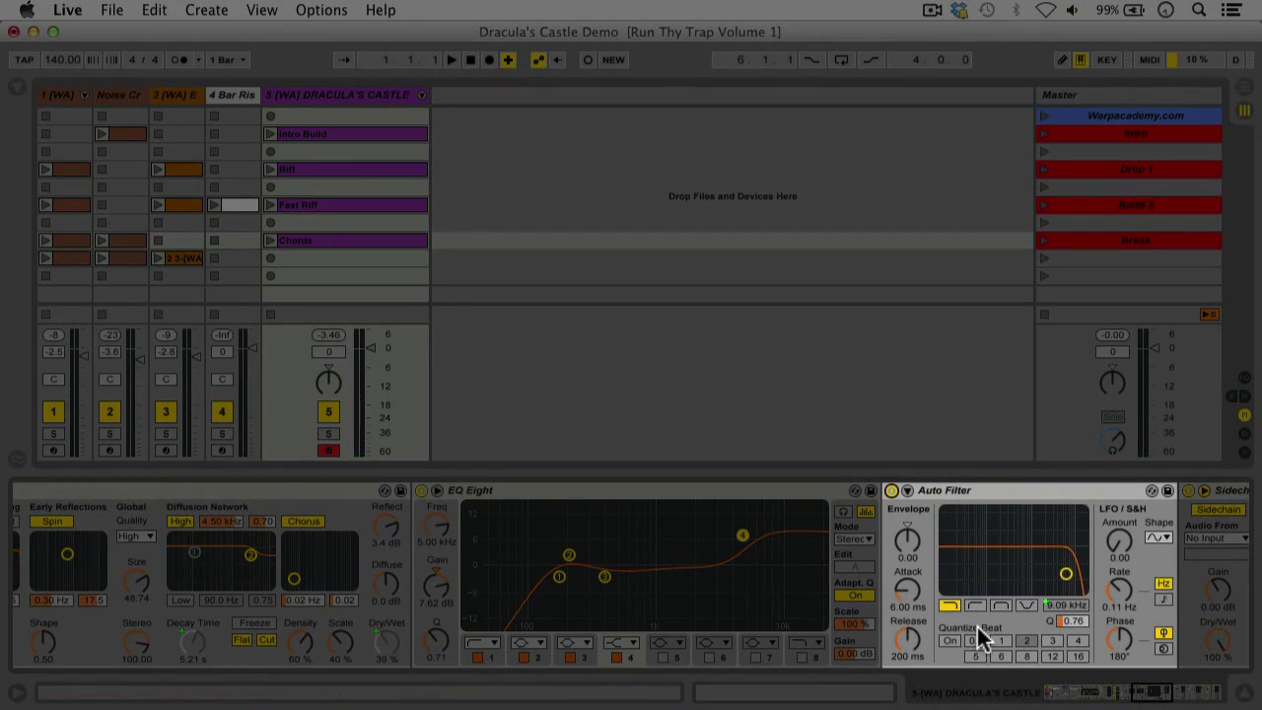
# Step: Adjust the Low Pass and Reverb Dry/Wet macros of the [WA] DRACULA'S CASTLE rack and launch the Post Break scene
pyautogui.hscroll(-10, 966, 634)
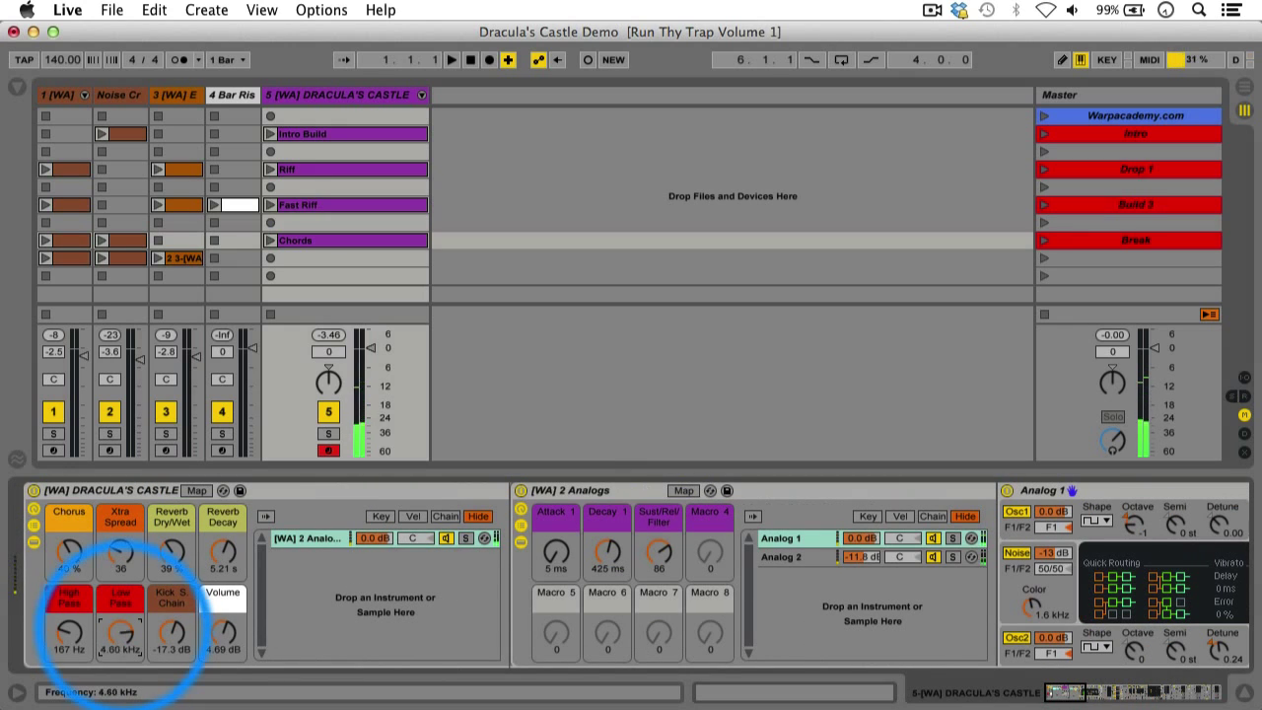
pyautogui.moveTo(121, 633)
pyautogui.mouseDown()
pyautogui.moveTo(120, 706)
pyautogui.moveTo(120, 607)
pyautogui.moveTo(120, 634)
pyautogui.mouseUp()
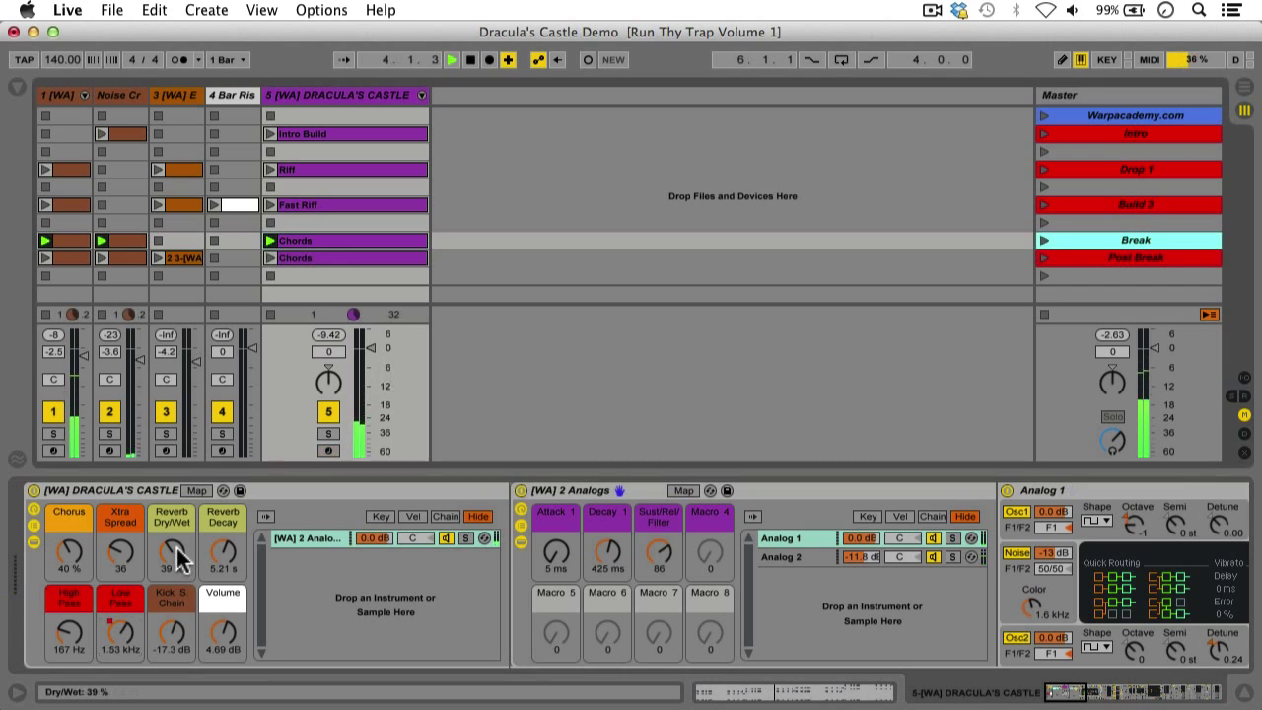
pyautogui.moveTo(175, 546)
pyautogui.mouseDown()
pyautogui.moveTo(175, 558)
pyautogui.moveTo(175, 532)
pyautogui.moveTo(176, 568)
pyautogui.mouseUp()
pyautogui.click(1043, 257)
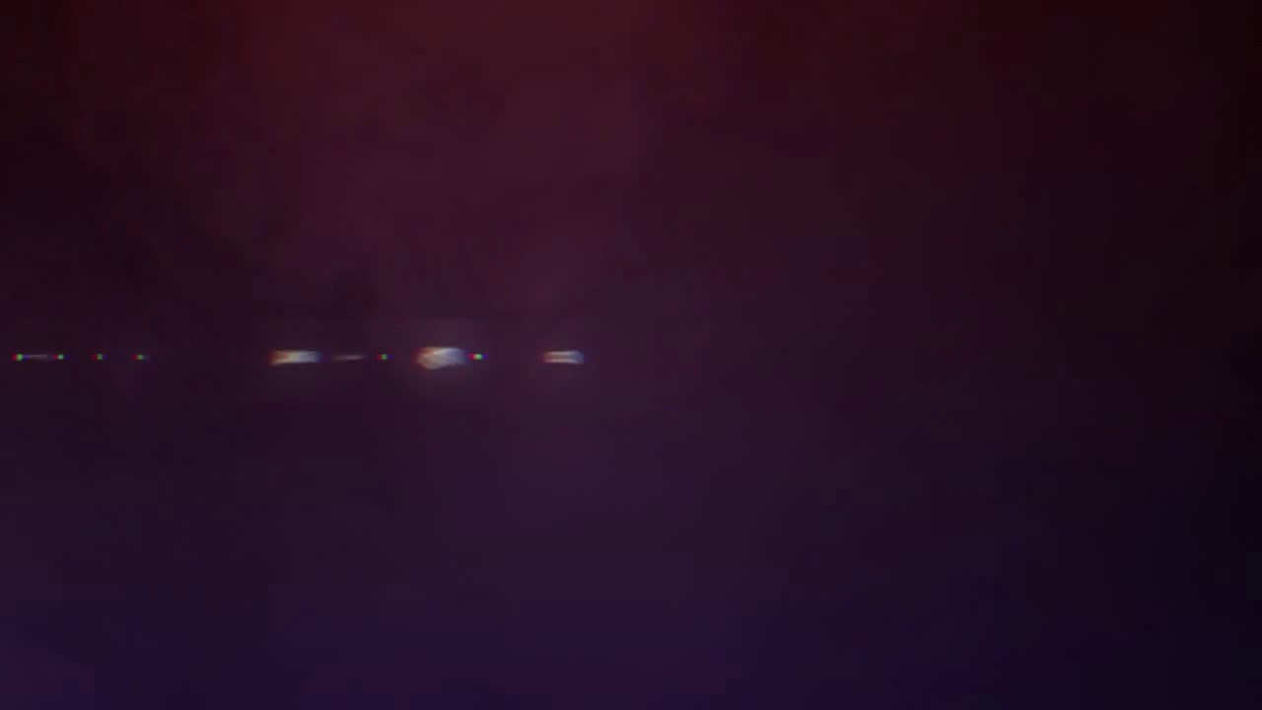